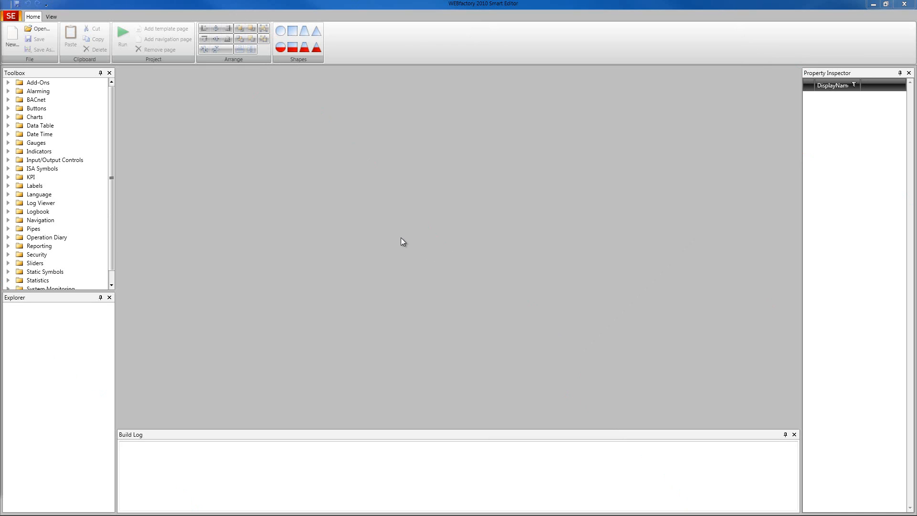
Create a new project named WFProject12 in the default location and add a template page to it.
left_click(15, 34)
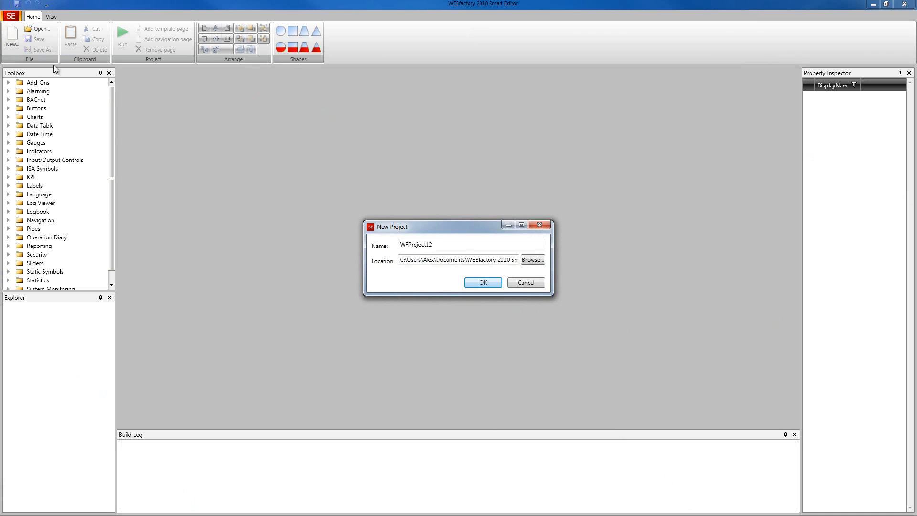
left_click(482, 282)
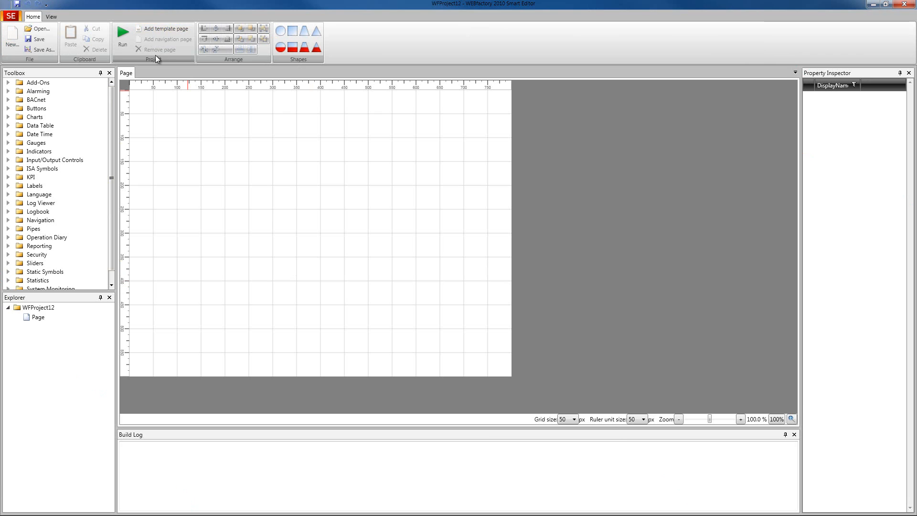
left_click(164, 29)
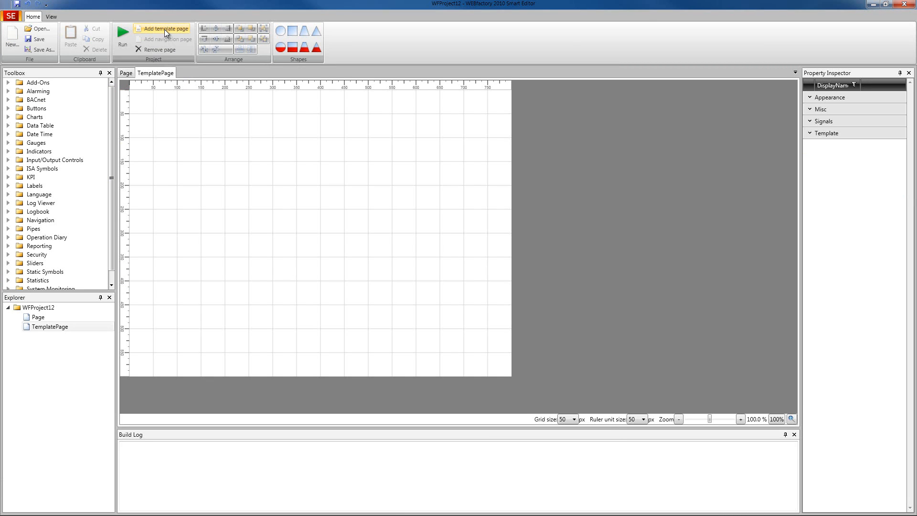
Widen the Property Inspector and expand the template page's Appearance, Misc, Signals and Template property groups.
left_click(37, 319)
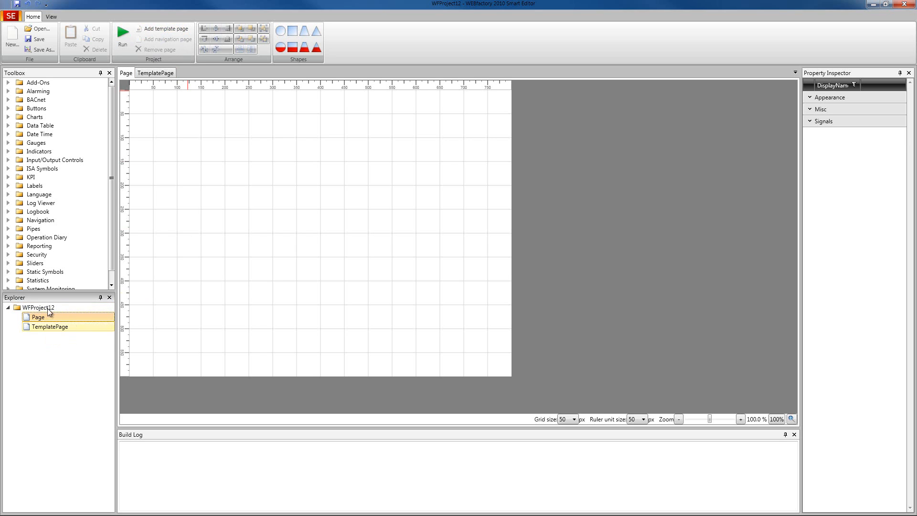
left_click(42, 328)
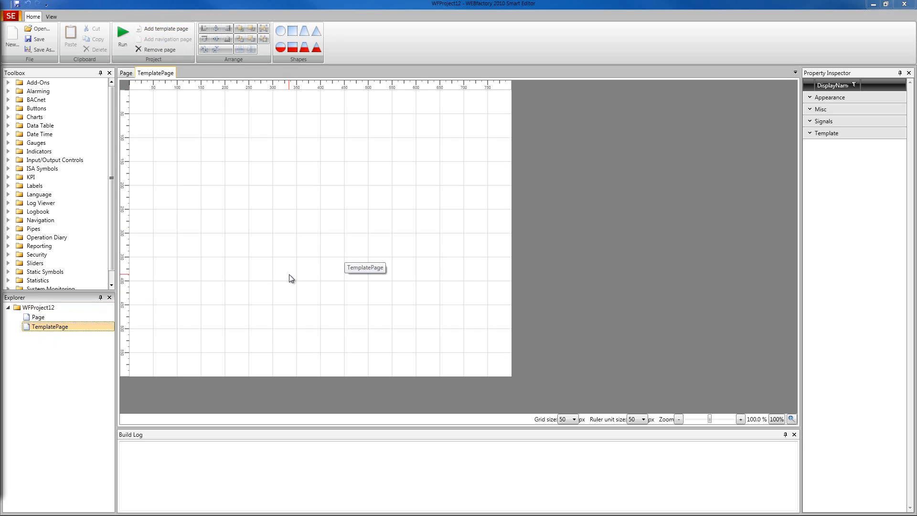
left_click_drag(800, 166, 725, 168)
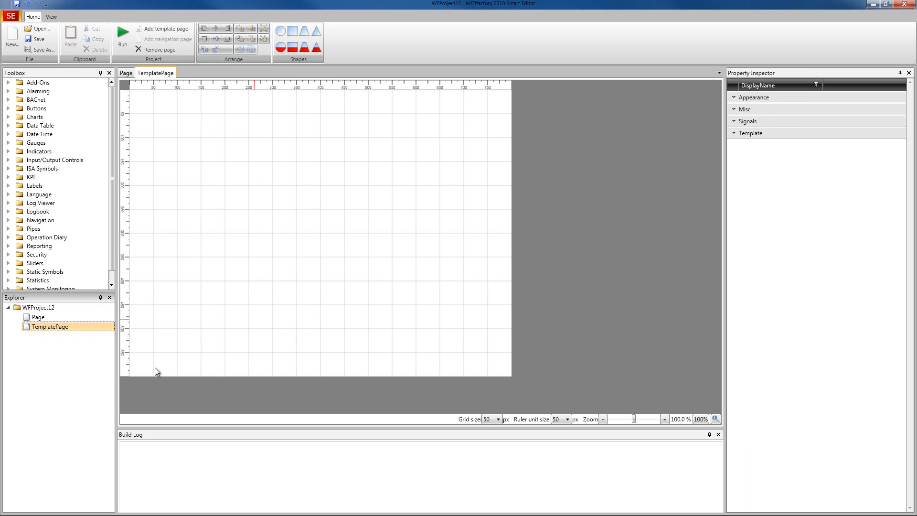
left_click(748, 98)
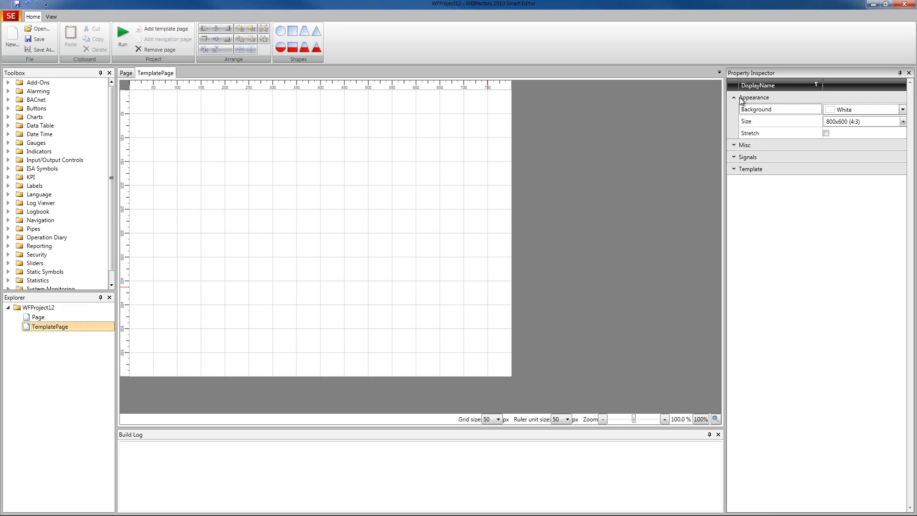
left_click(733, 145)
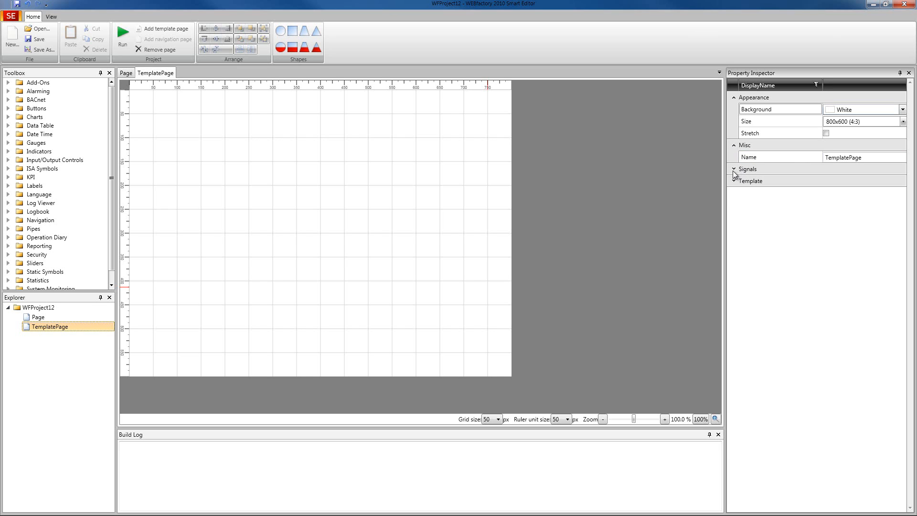
left_click(734, 169)
left_click(734, 205)
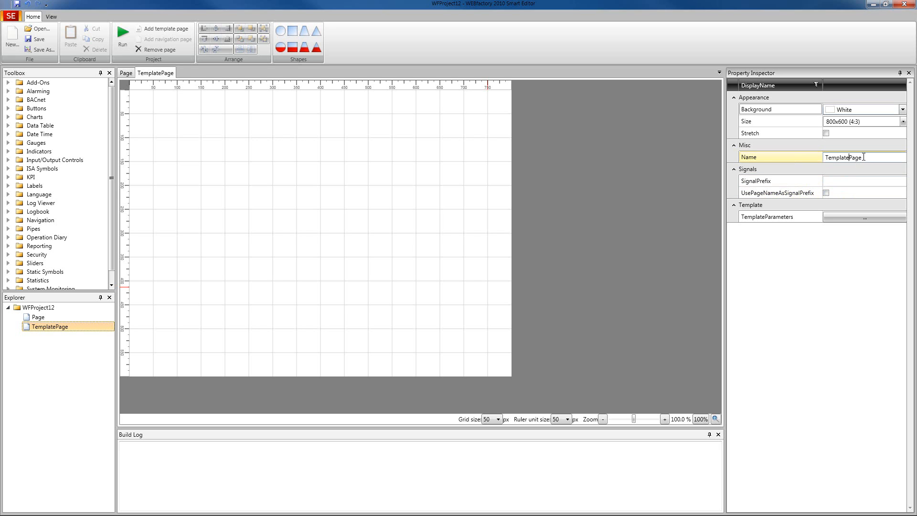
Review the template page's Name and SignalPrefix properties and the parameter definition types offered for TemplateParameters, without adding any.
left_click_drag(866, 157, 818, 157)
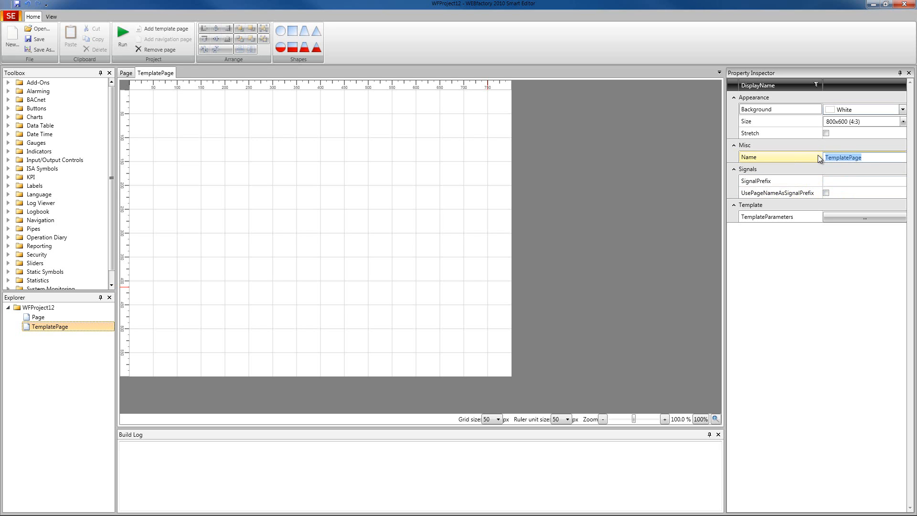
left_click(846, 181)
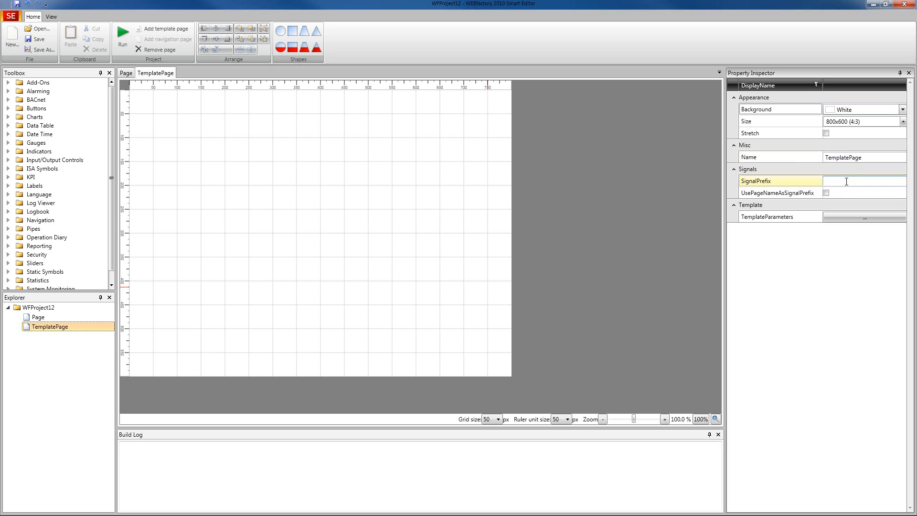
left_click(844, 219)
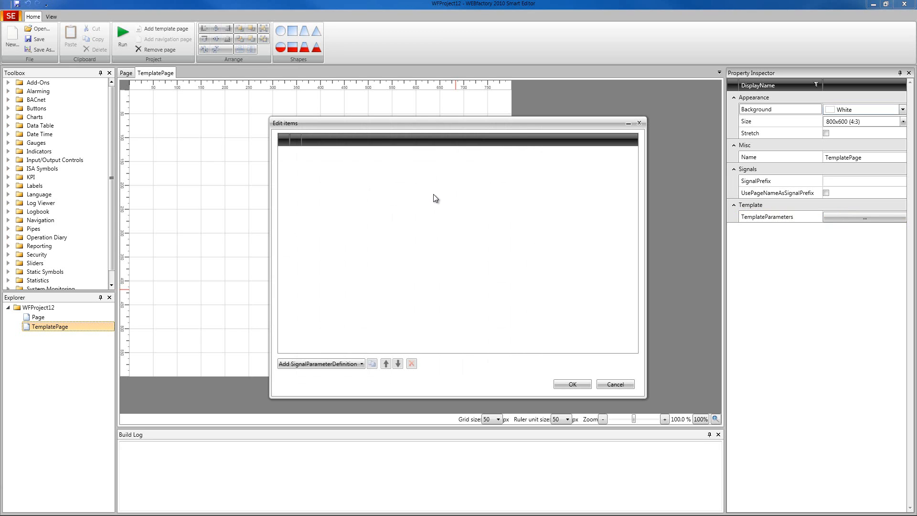
left_click(361, 364)
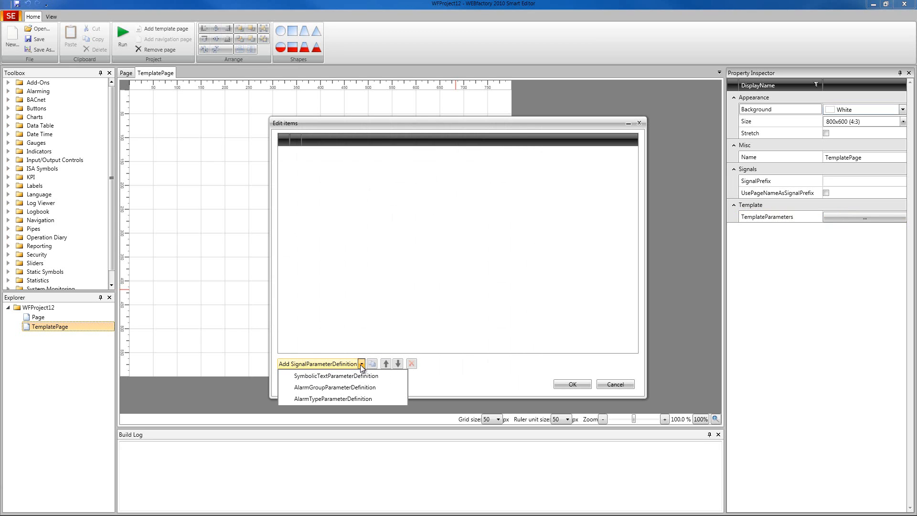
left_click(391, 317)
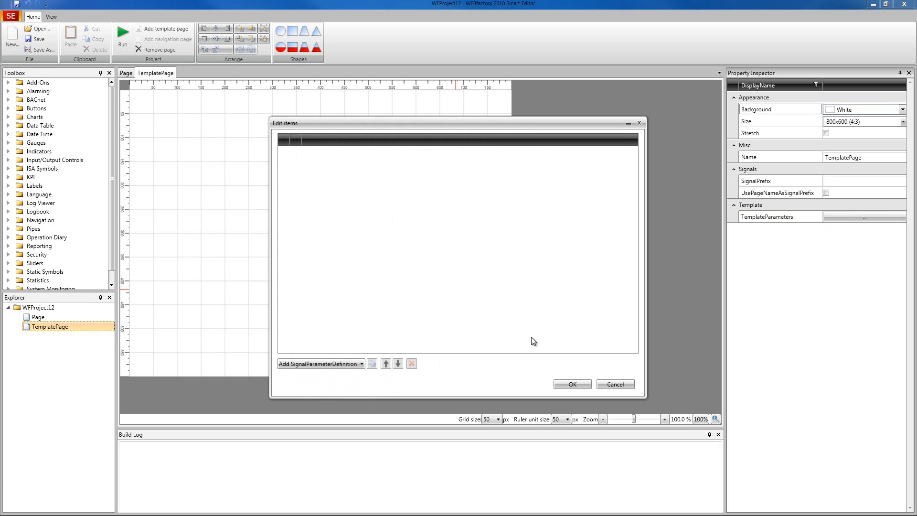
left_click(613, 385)
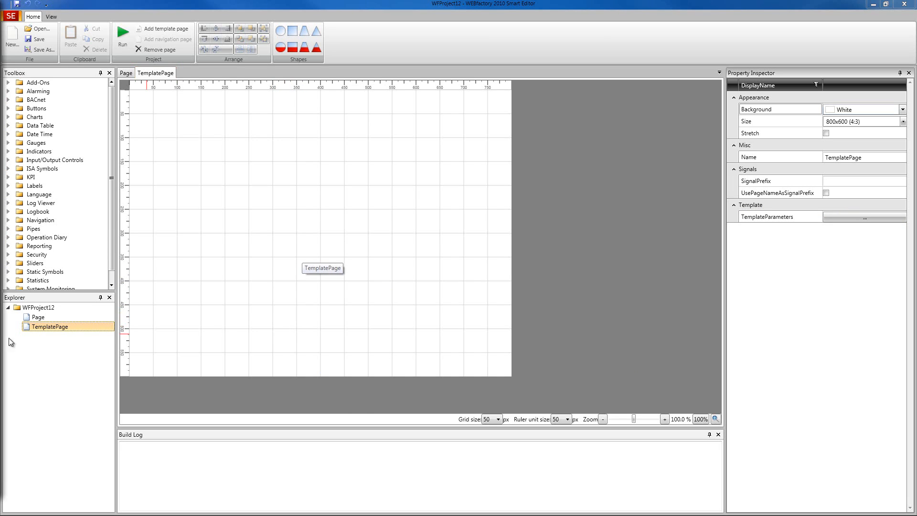
Add a Text Label to the regular page, sized about 250 × 50 px and placed near the page's upper edge.
left_click(39, 320)
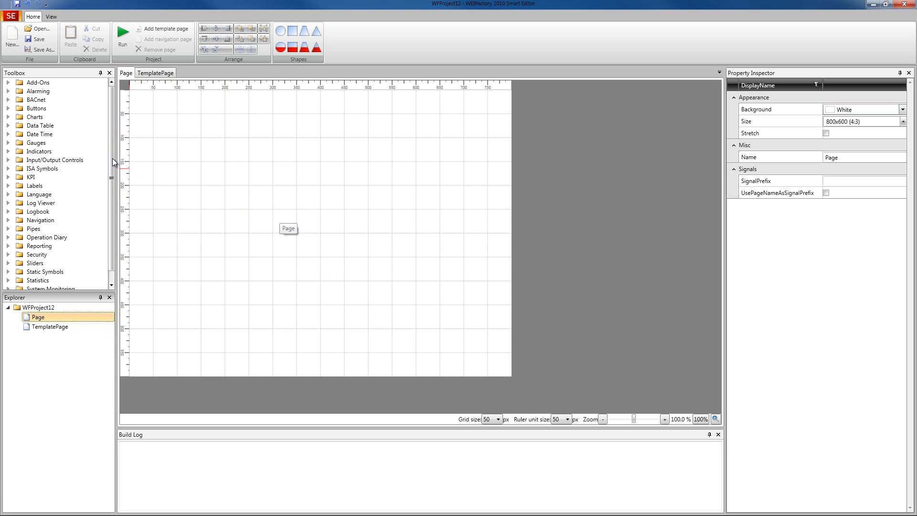
left_click(8, 186)
left_click(40, 196)
left_click(254, 192)
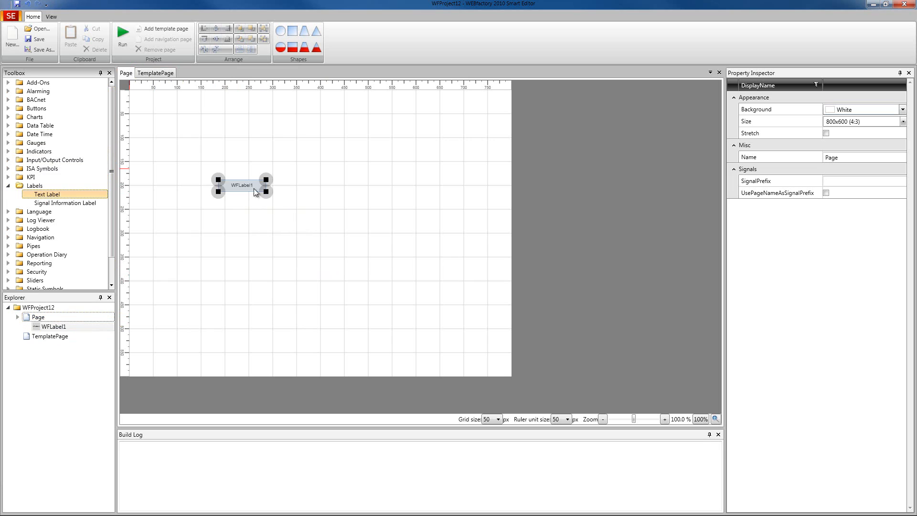
left_click(251, 185)
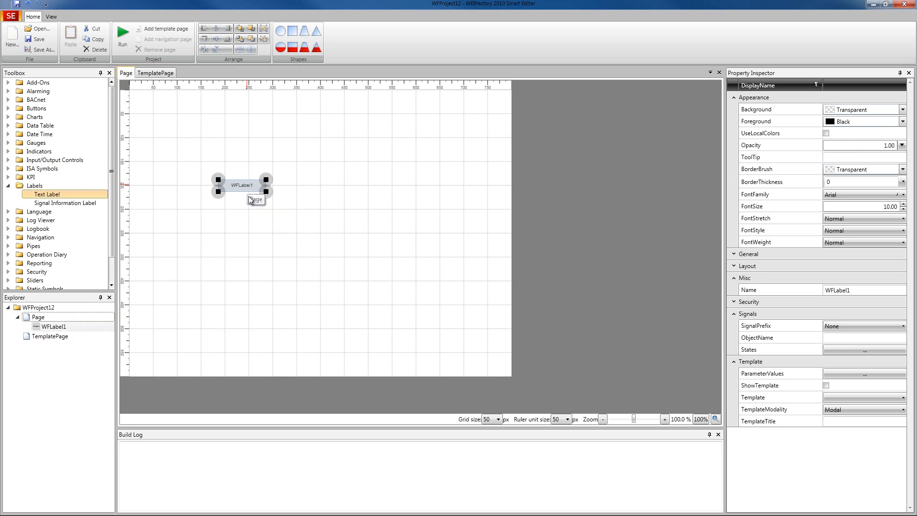
left_click_drag(246, 186, 320, 127)
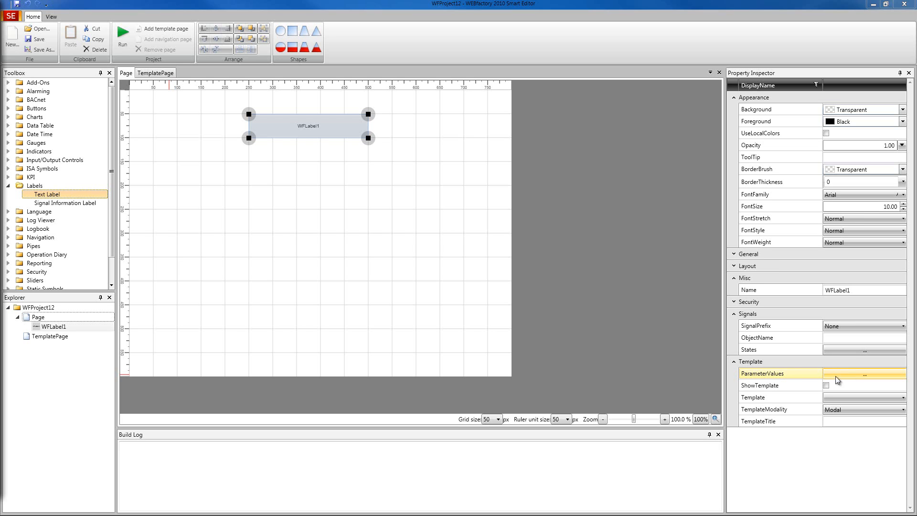
Assign TemplatePage as the template of the text label on the regular page.
left_click(49, 337)
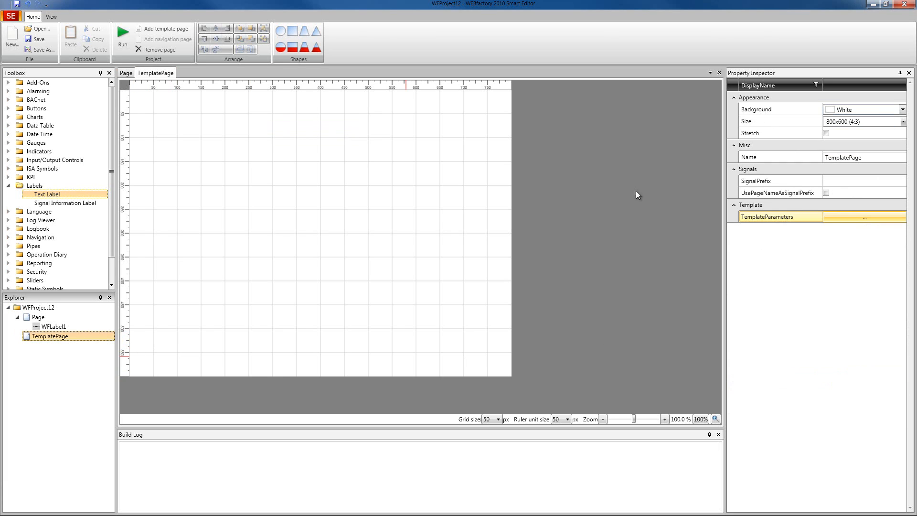
left_click(53, 326)
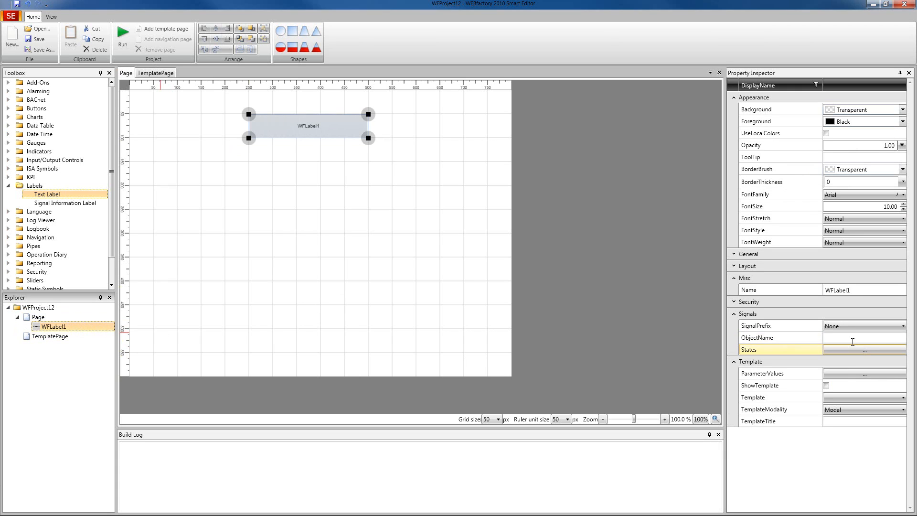
left_click(839, 400)
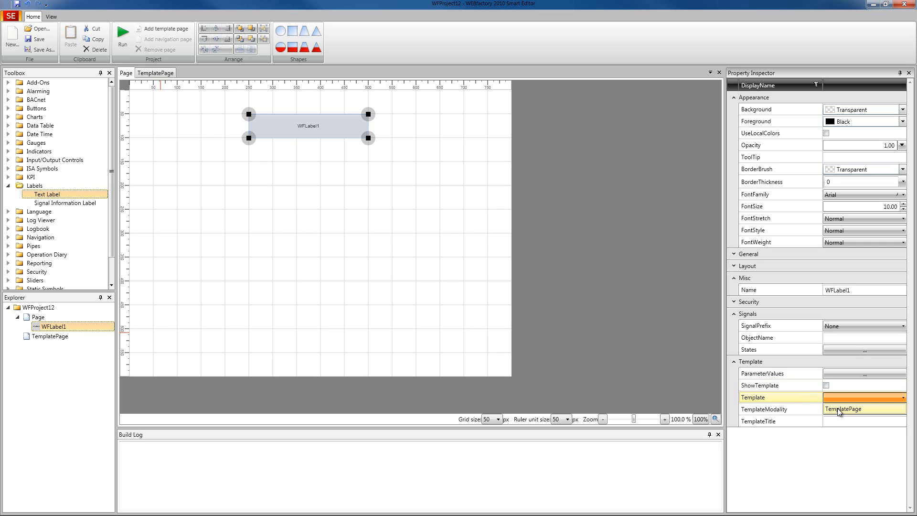
left_click(838, 409)
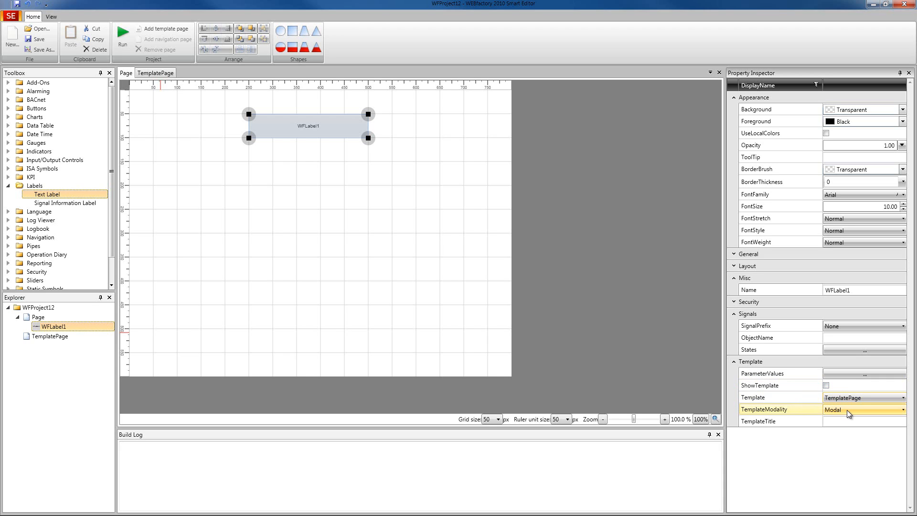
Set the label's TemplateModality to Modeless and enable its ShowTemplate option.
left_click(846, 410)
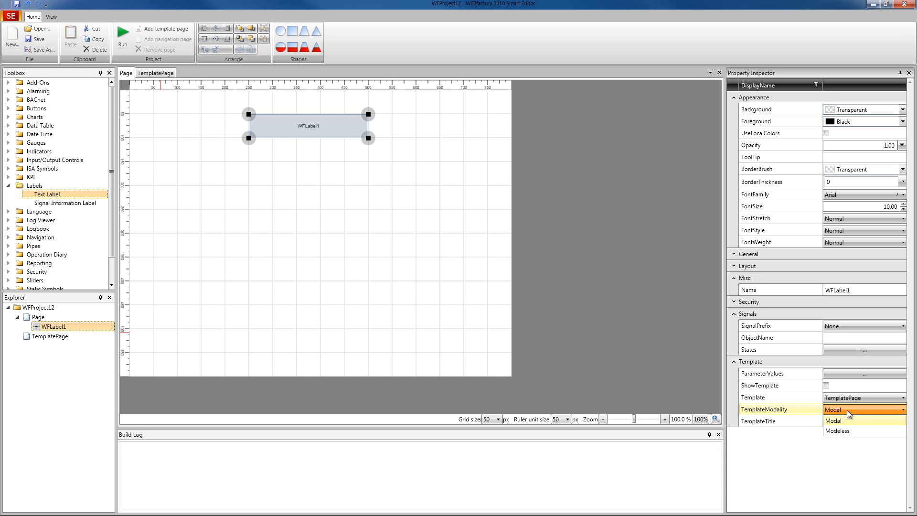
left_click(863, 431)
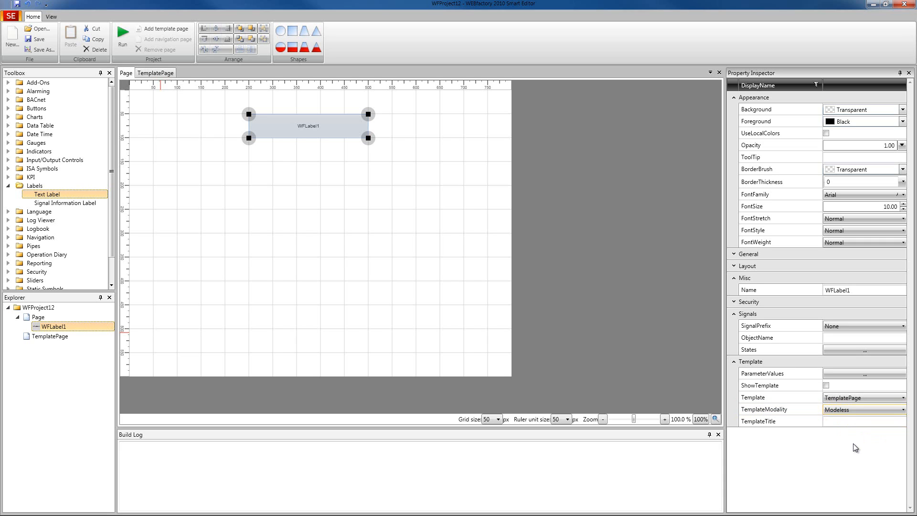
left_click(847, 421)
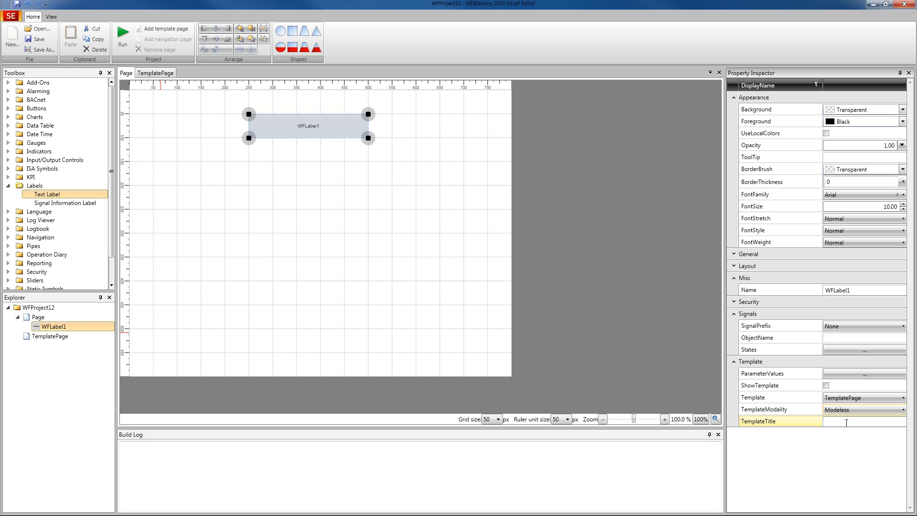
left_click(827, 385)
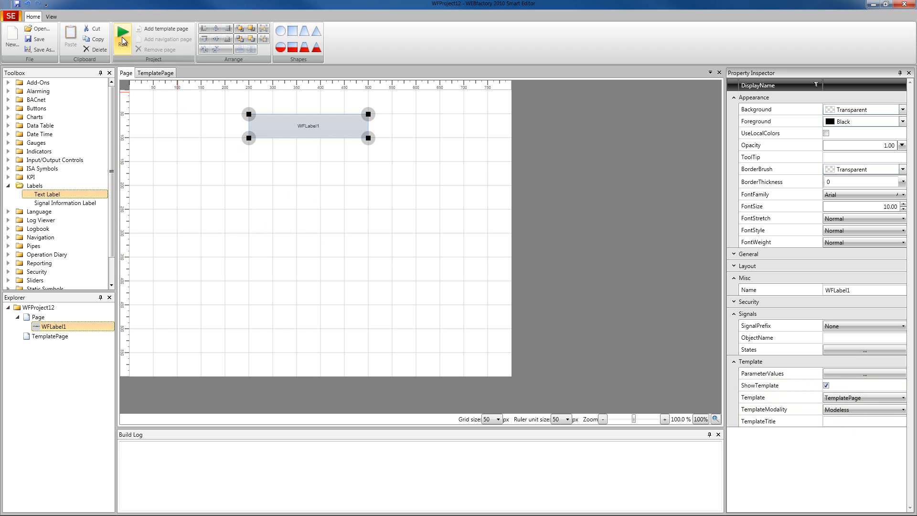
Run the project, open the template window from the label in the browser, and reposition that window within the page.
left_click(122, 41)
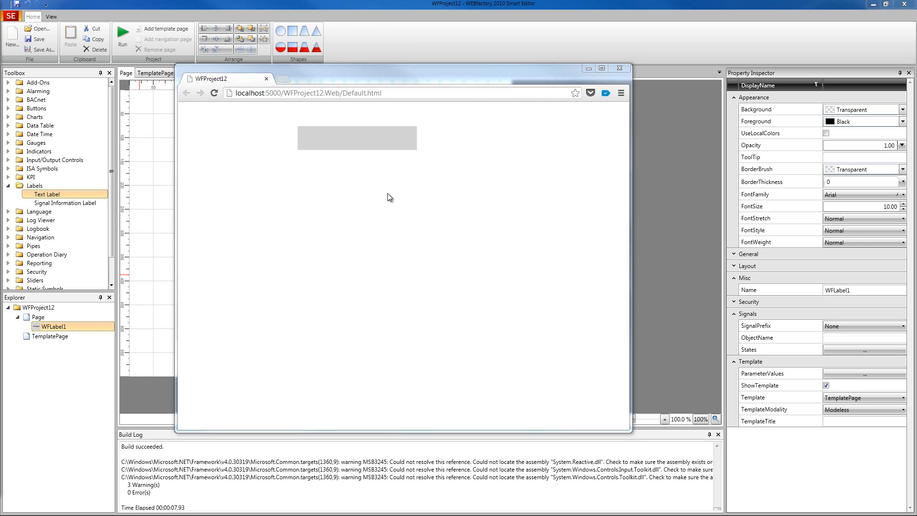
left_click(355, 138)
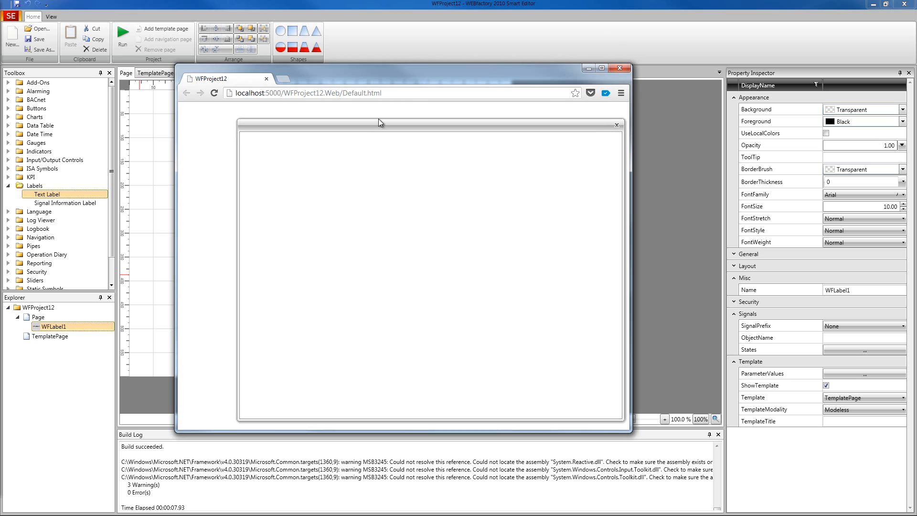
mouse_move(378, 119)
left_mouse_down()
mouse_move(368, 127)
mouse_move(373, 120)
mouse_move(363, 119)
mouse_move(384, 123)
left_mouse_up()
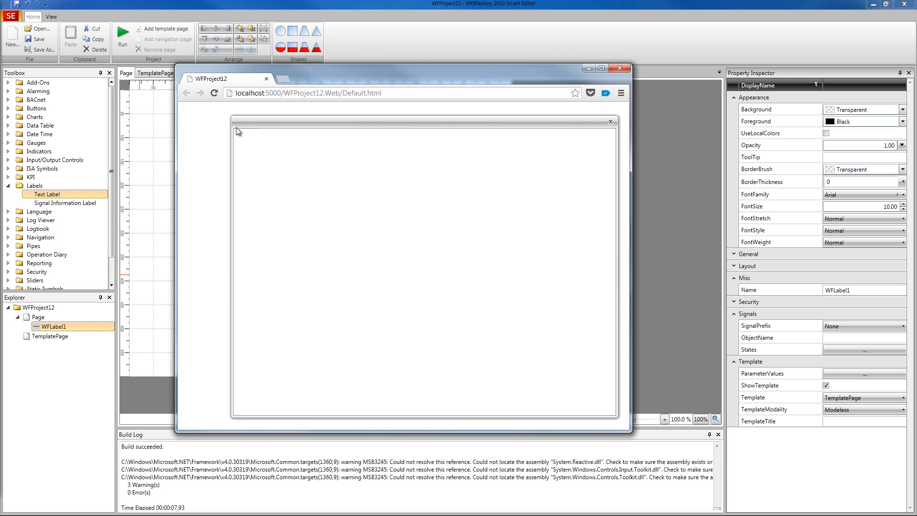
left_click_drag(268, 122, 275, 131)
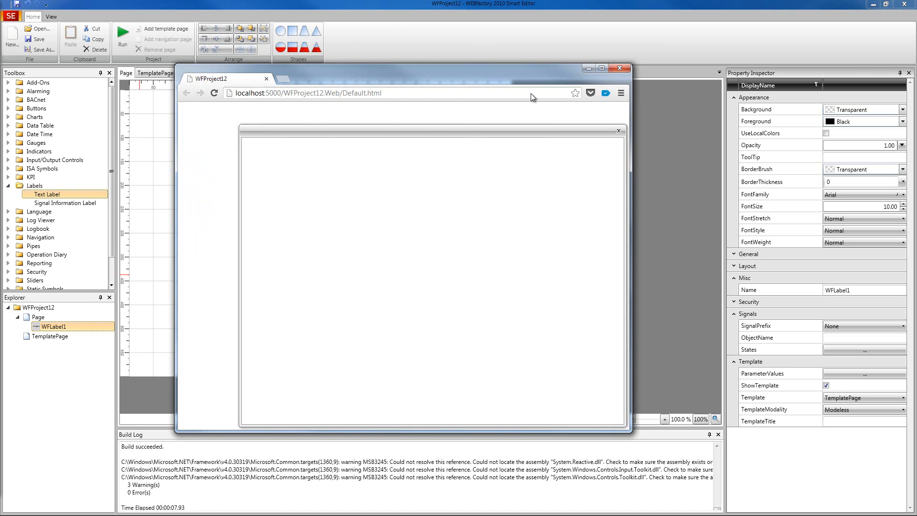
Test the modeless template in the maximized browser by moving it clear of the label and using the label again, and restore the browser window.
left_click(603, 69)
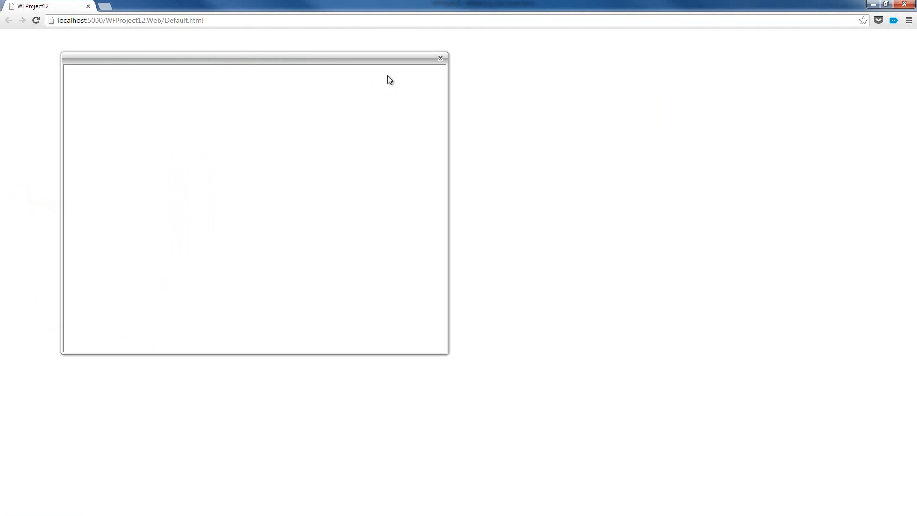
left_click_drag(334, 61, 634, 85)
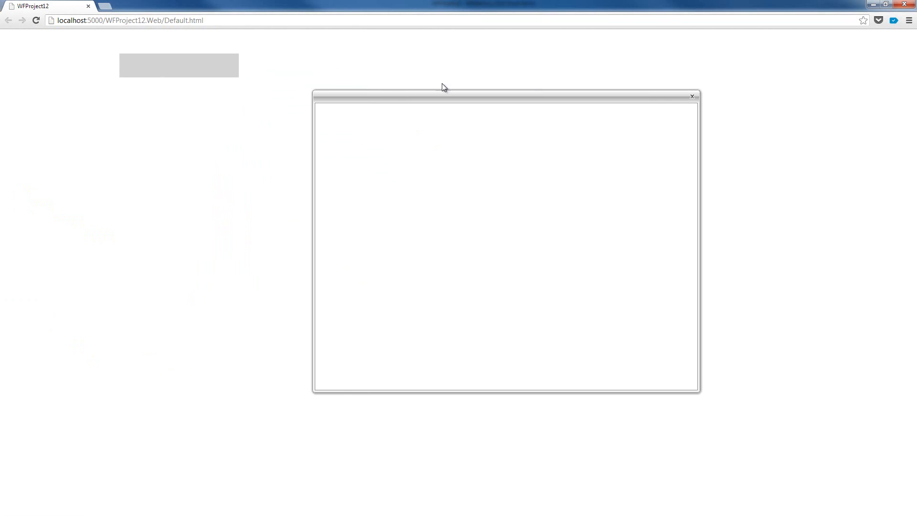
left_click(200, 71)
left_click_drag(413, 129, 391, 113)
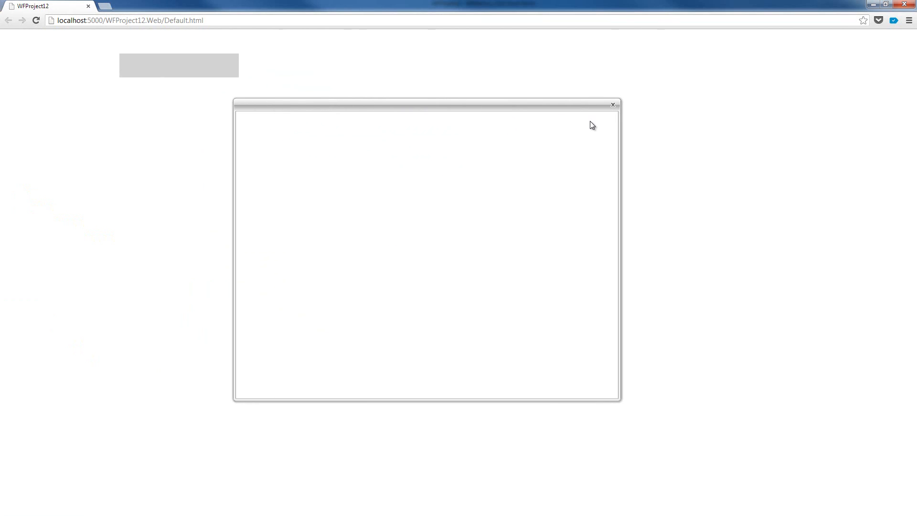
left_click_drag(563, 4, 482, 80)
left_click_drag(520, 137, 486, 126)
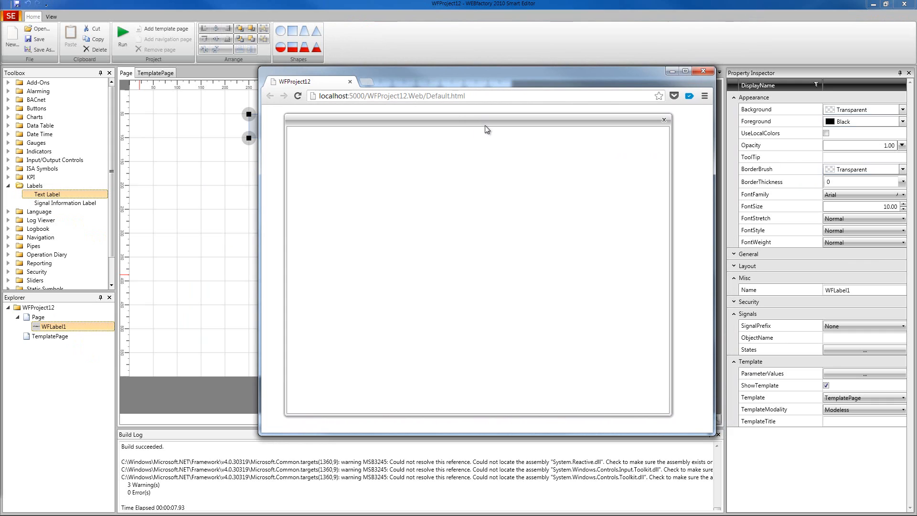
Close the template window and the browser window running the project.
left_click(665, 121)
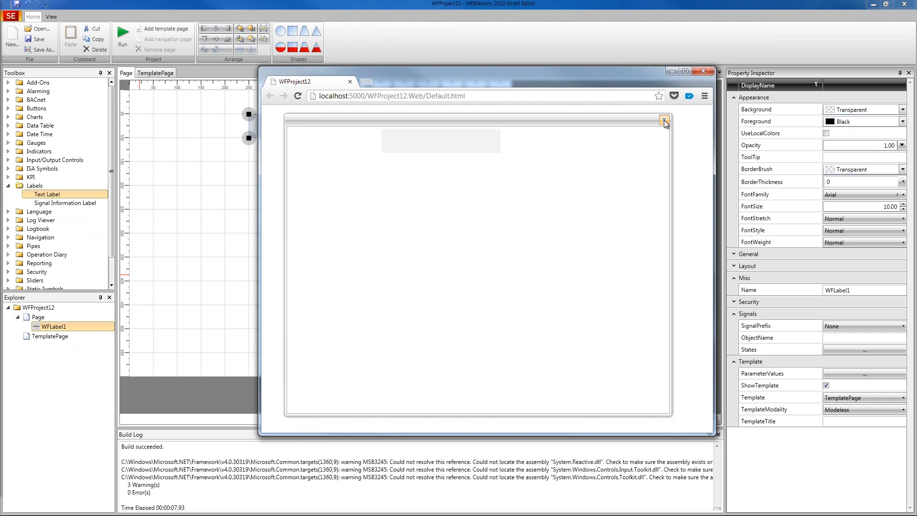
left_click(703, 71)
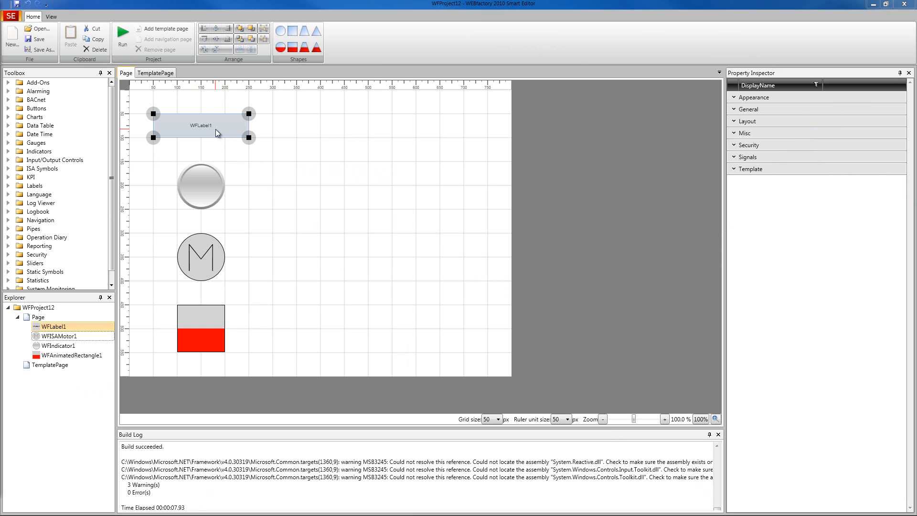
Examine the property categories of the indicator, the ISA motor and the animated rectangle on the regular page.
left_click(201, 185)
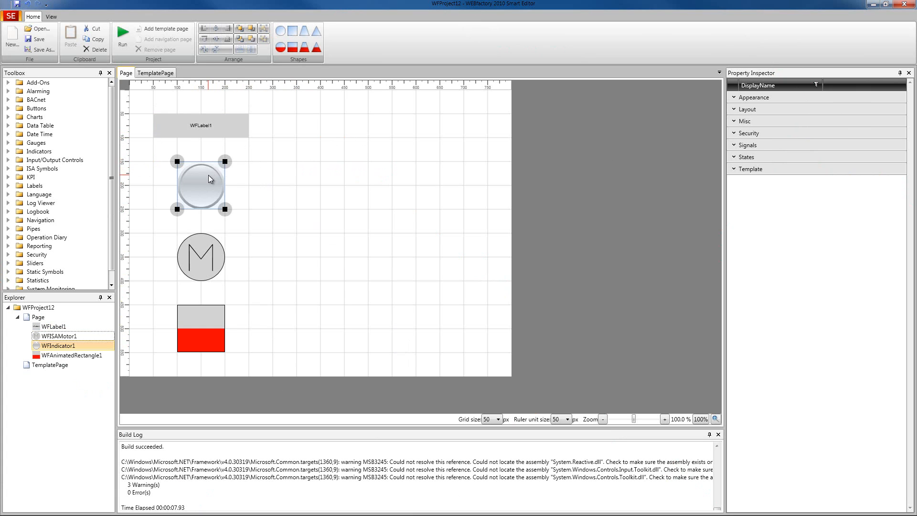
left_click(205, 258)
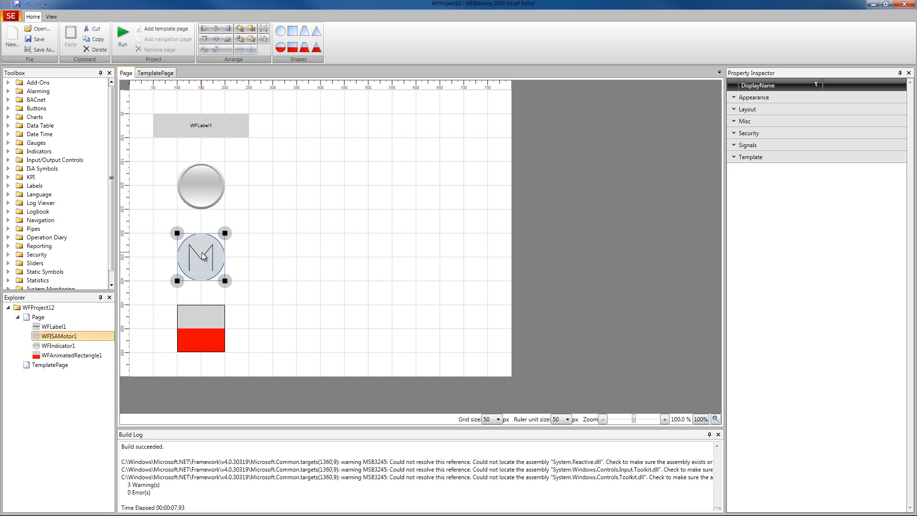
left_click(203, 315)
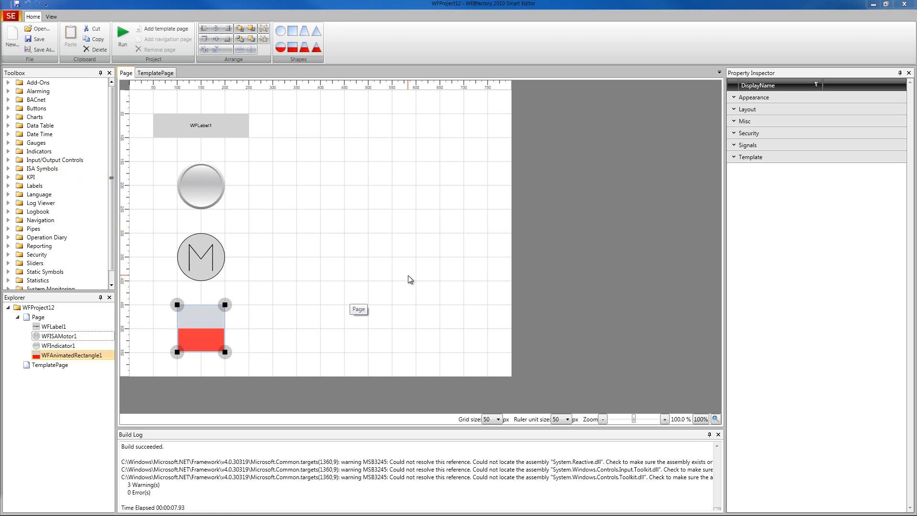
Add signal, symbolic text, alarm group and alarm type parameter definitions to the TemplateParameters of TemplatePage.
left_click(39, 365)
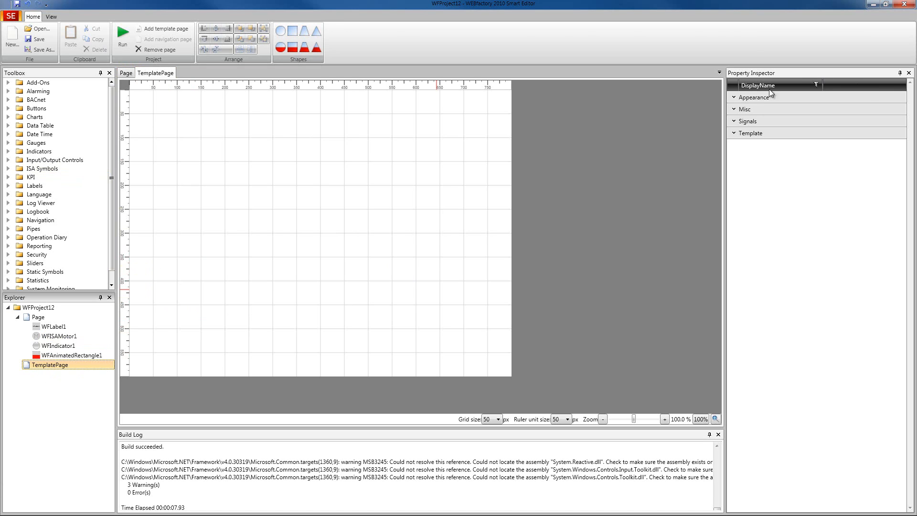
left_click(743, 135)
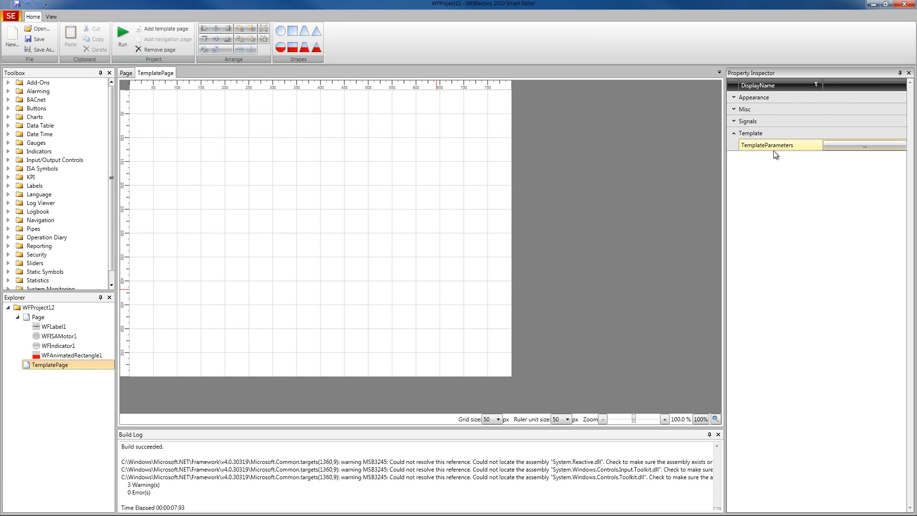
left_click(871, 145)
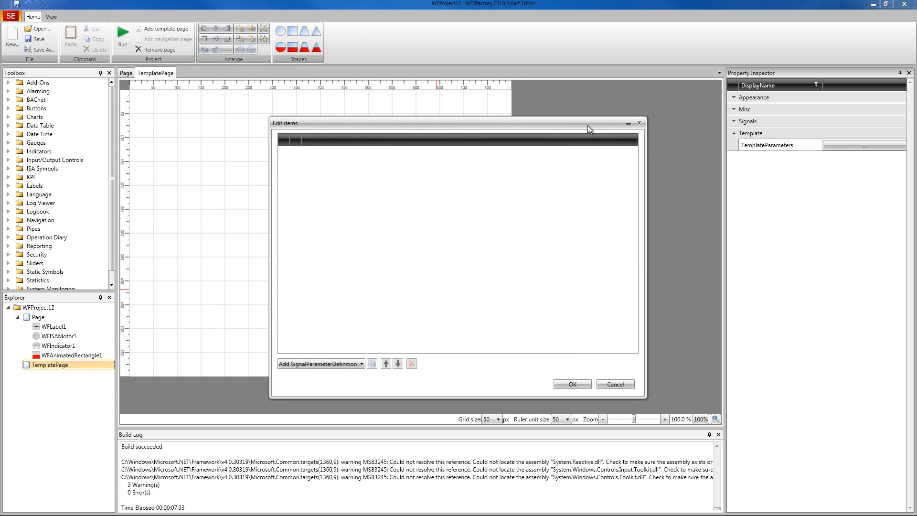
left_click_drag(588, 126, 569, 128)
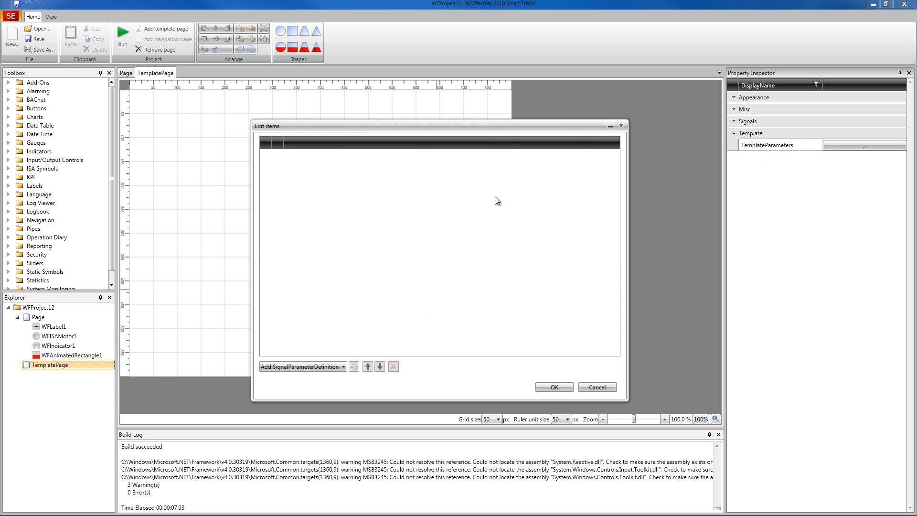
left_click(342, 366)
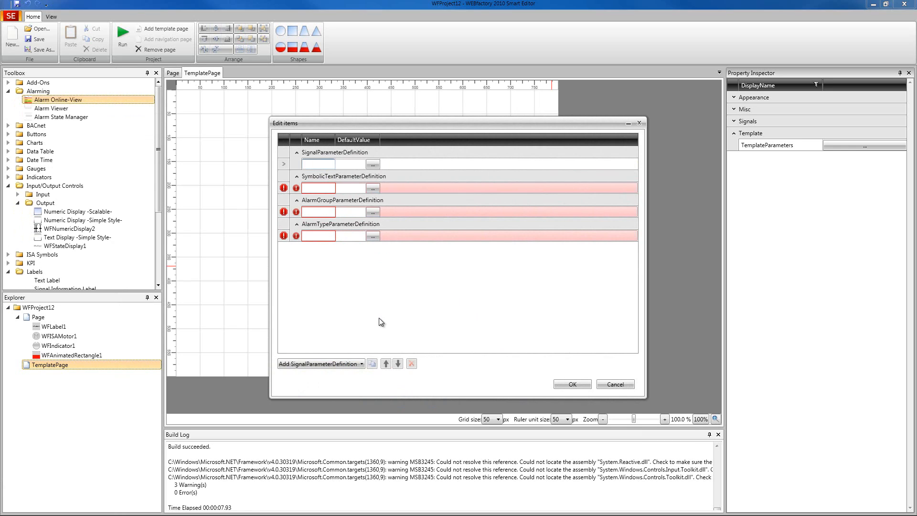
Name the signal definition SignalParameter with default Setpoint 2, and the symbolic text definition SymbolicParameter with default Aktueller_Benutzer.
type("gnalParameter")
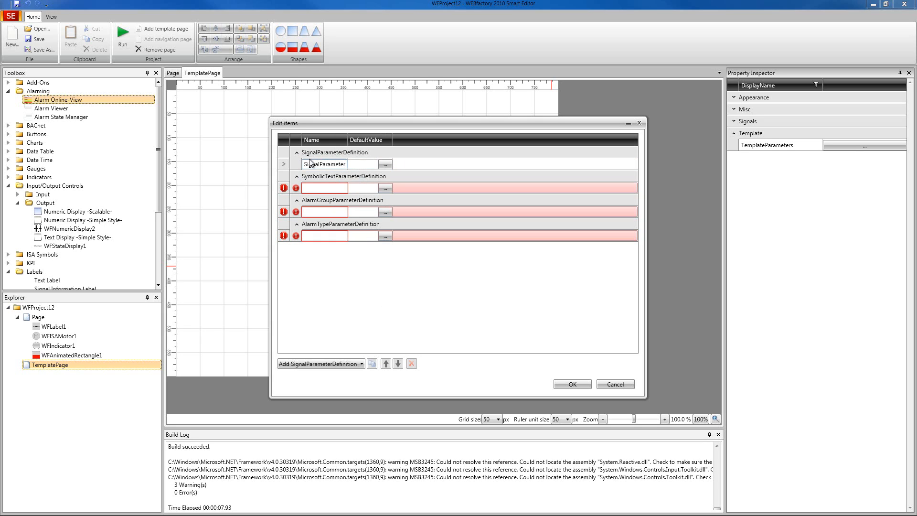
left_click(361, 165)
left_click(310, 188)
type("Symbo")
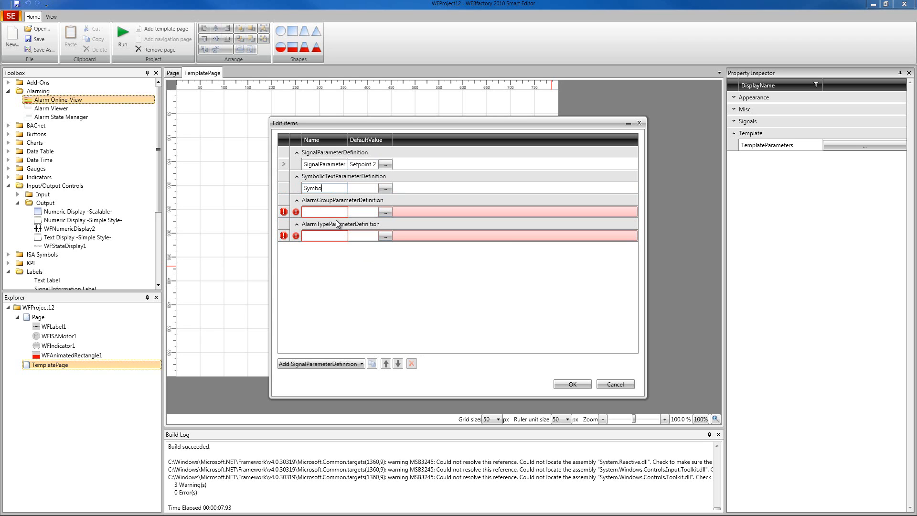
type("licParameter")
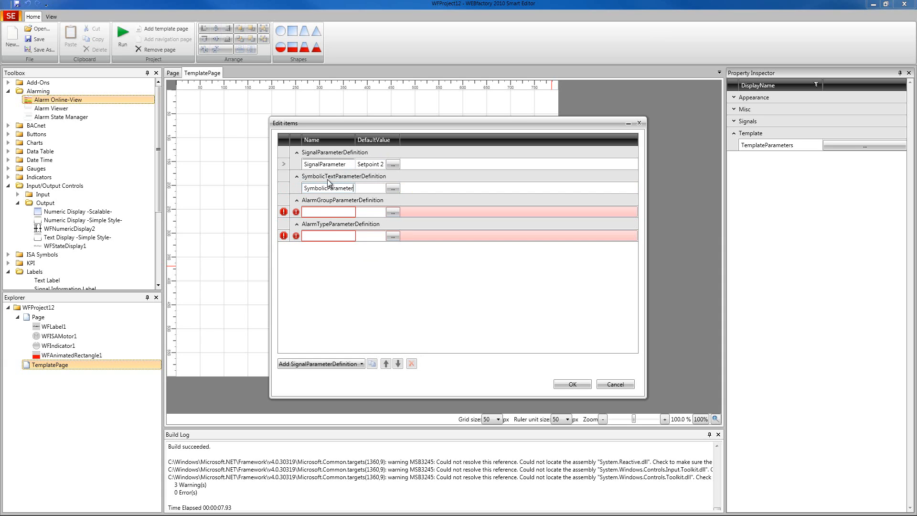
left_click(392, 189)
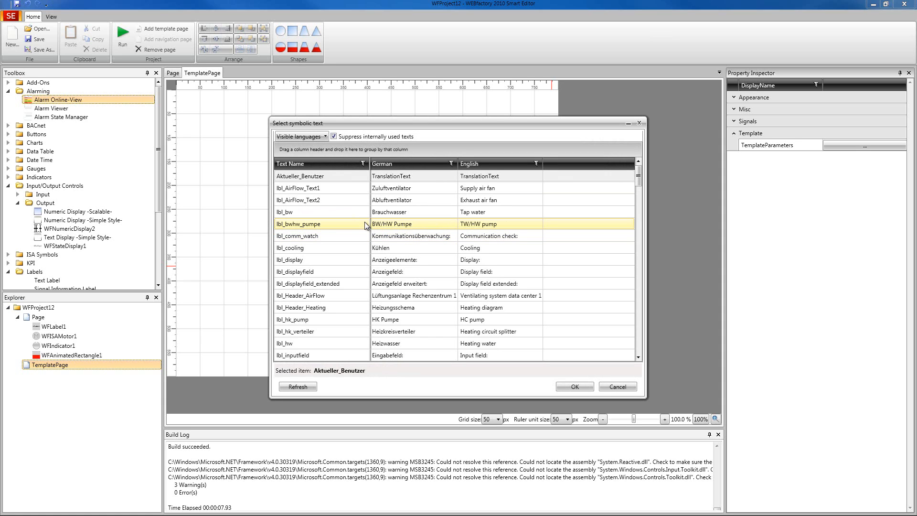
left_click(341, 179)
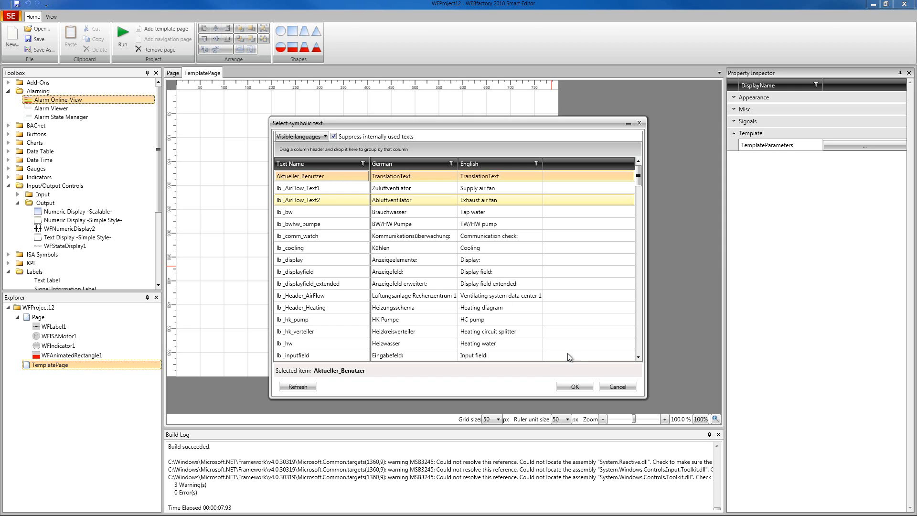
left_click(575, 386)
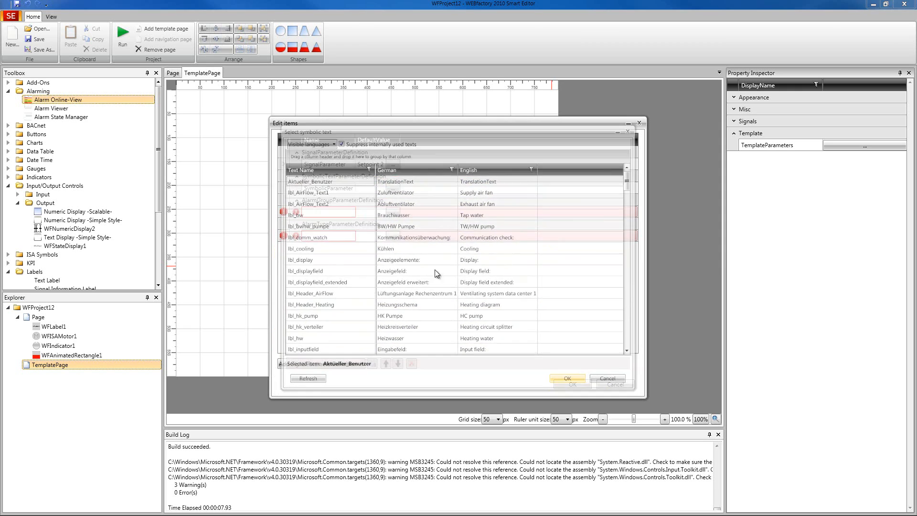
Name the alarm group definition AlarmGoupParameter and set its default value to Produktion.KR.201.
left_click(338, 211)
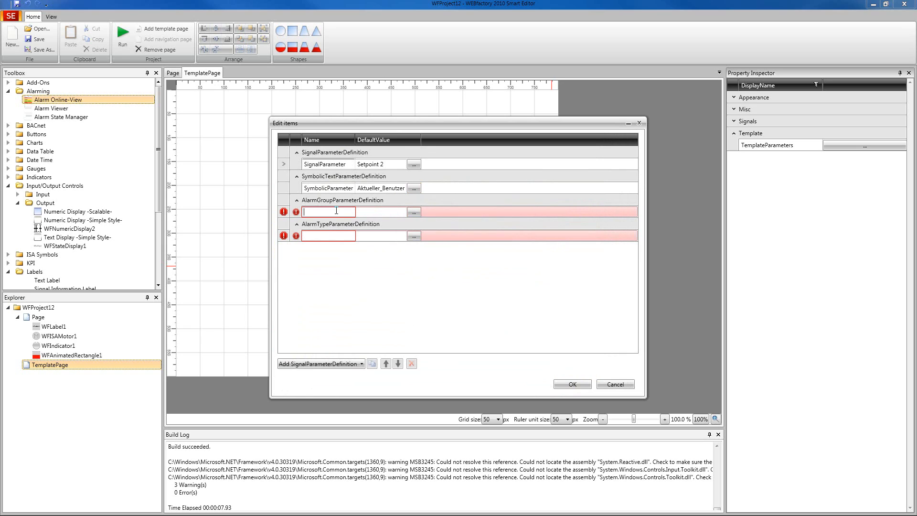
type("A")
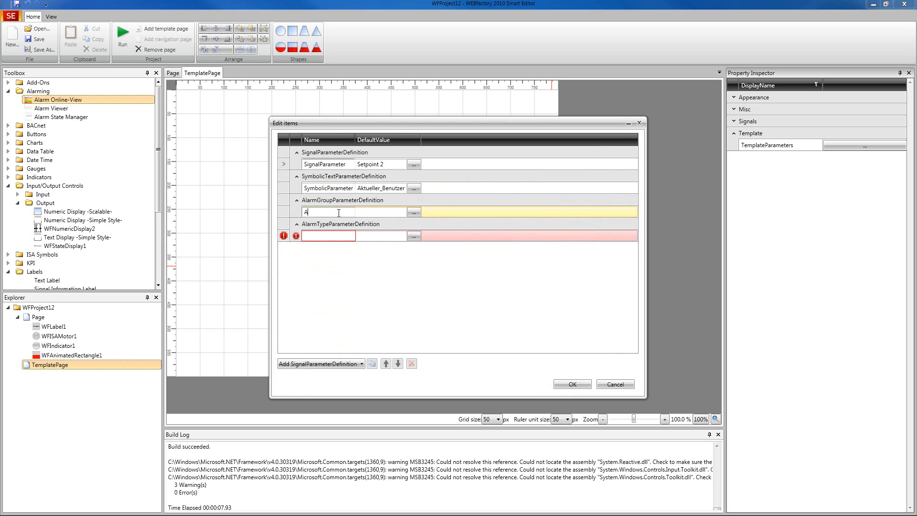
type("larmGoupParameter")
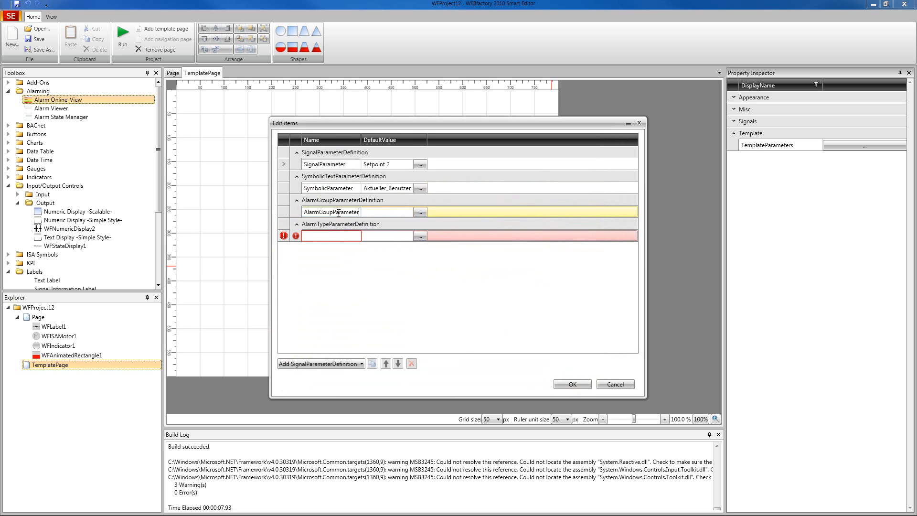
left_click(422, 212)
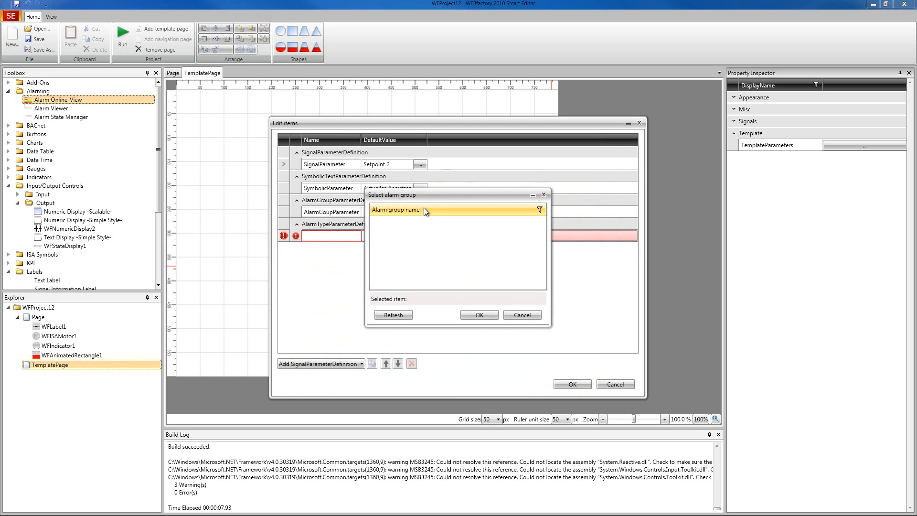
left_click(406, 222)
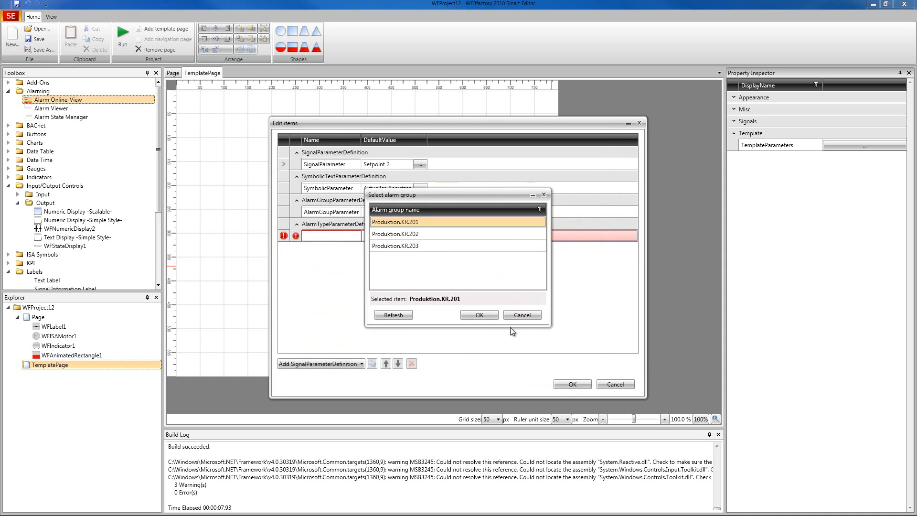
left_click(478, 315)
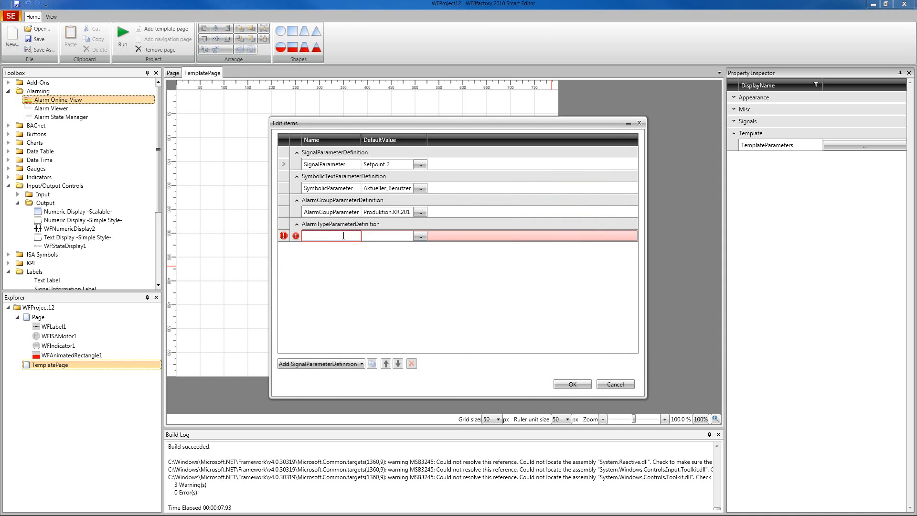
Name the alarm type definition AlarmTypeParameter, set its default value to Fehler, and accept the template parameters.
type("AlarmTypeParameter")
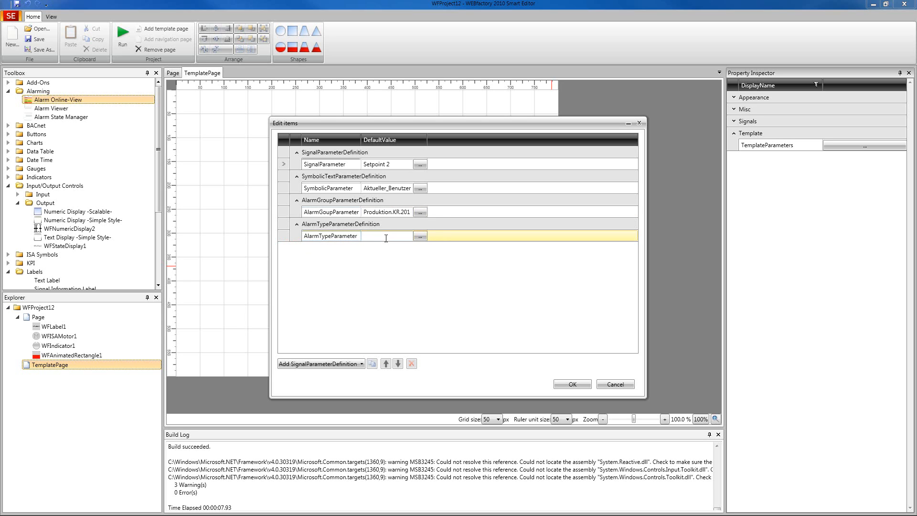
left_click(419, 236)
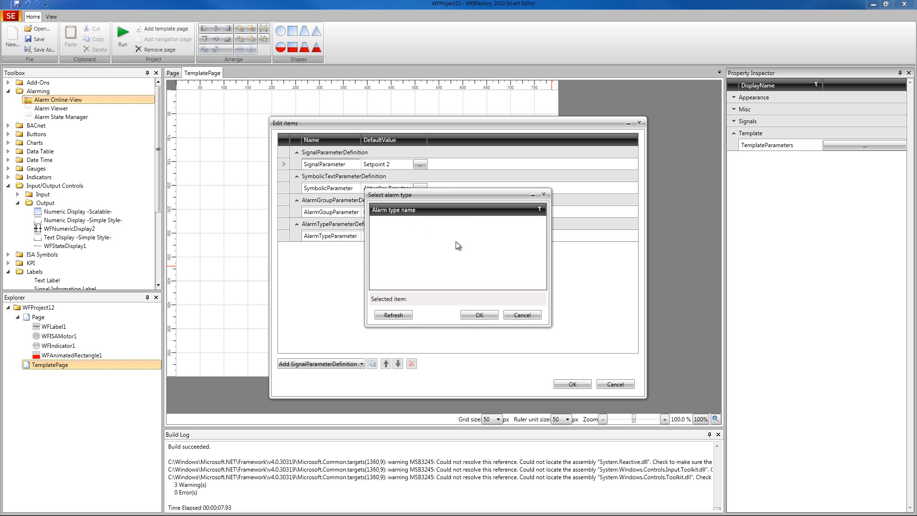
left_click(404, 235)
left_click(399, 221)
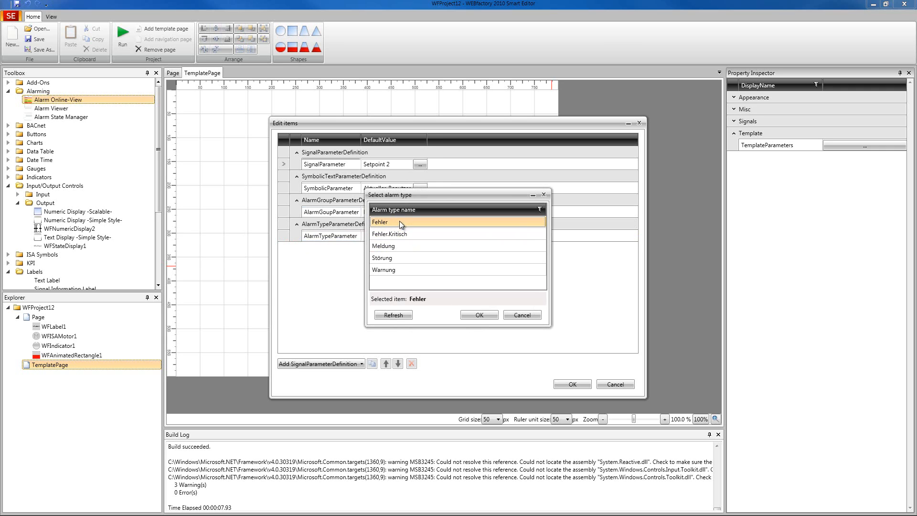
left_click(490, 316)
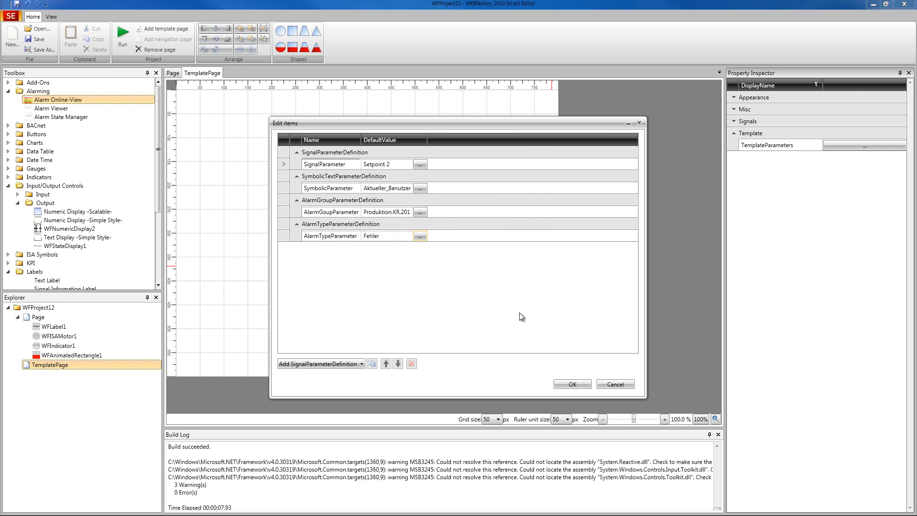
left_click(572, 385)
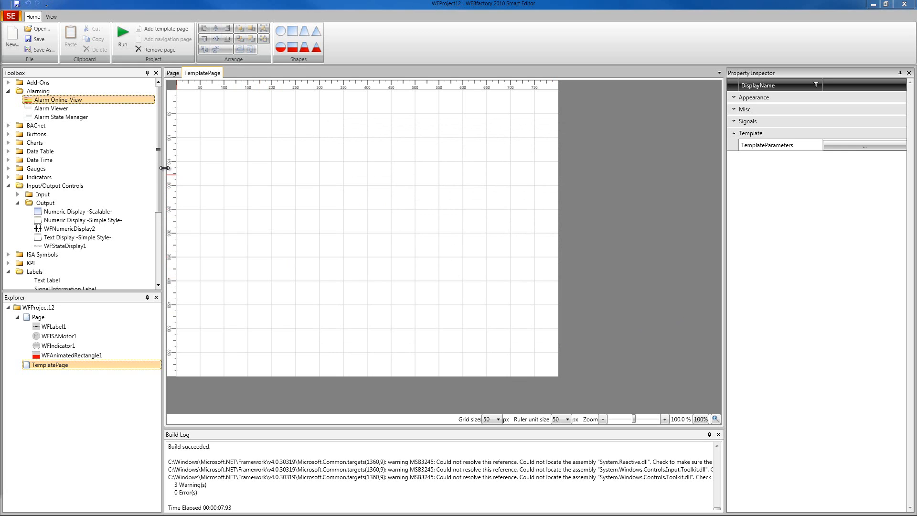
Place a scalable numeric display near the upper left corner of TemplatePage, sized about 150 by 50 px.
left_click(97, 213)
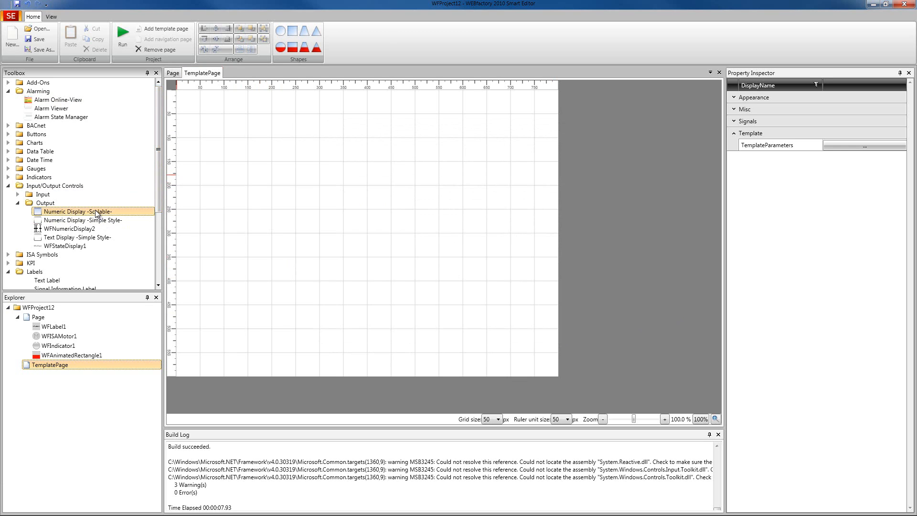
left_click(282, 209)
left_click_drag(284, 208, 272, 138)
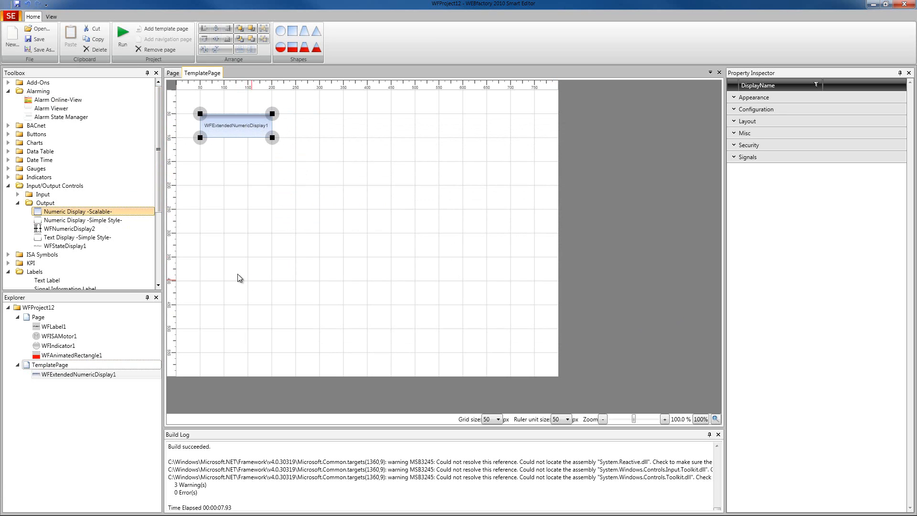
Place a Signal Information Label beside the numeric display on TemplatePage, sized about 150 by 50 px.
left_click_drag(160, 194, 160, 214)
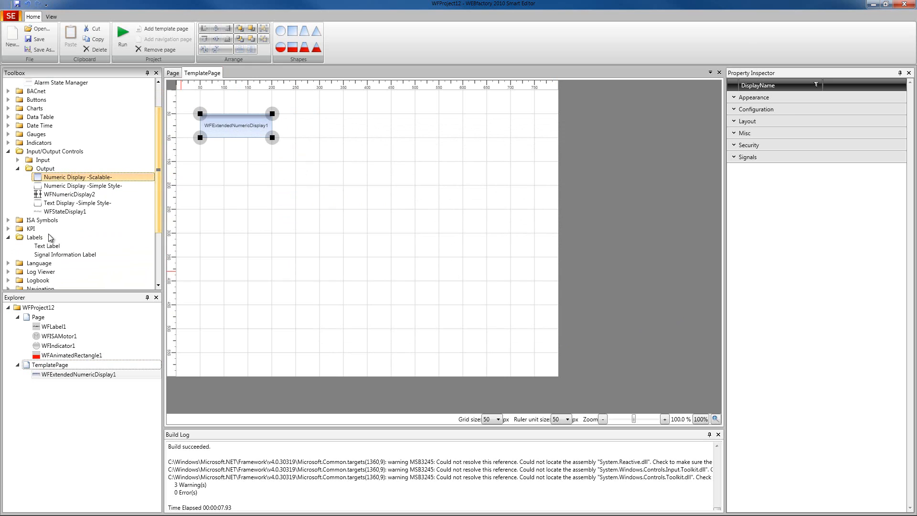
left_click(65, 254)
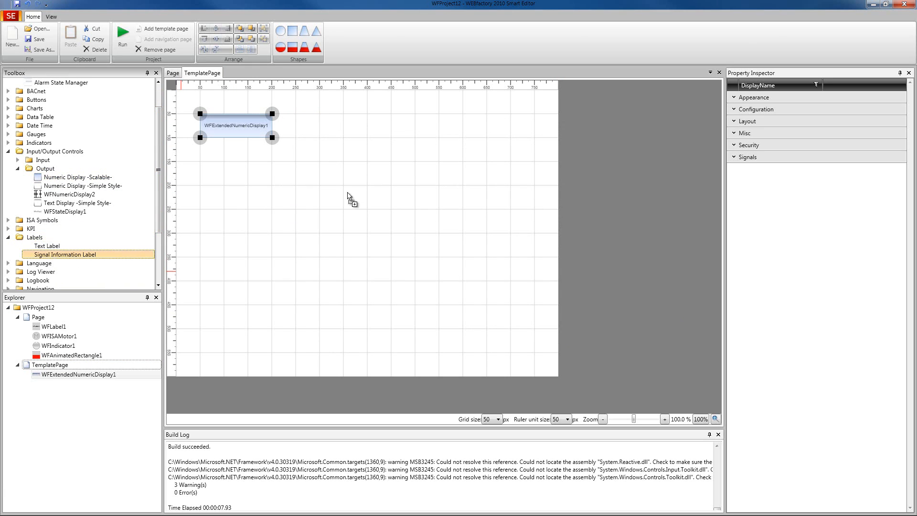
left_click(332, 120)
left_click_drag(331, 119, 367, 137)
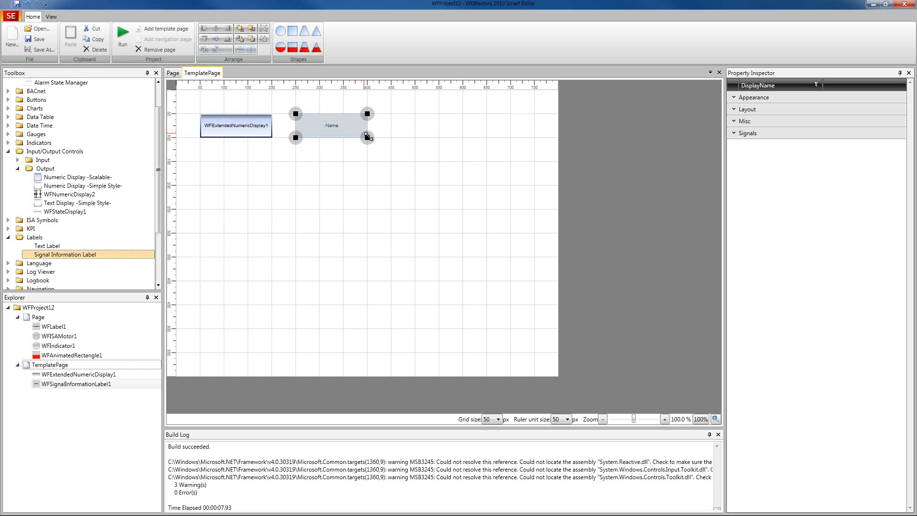
Place a Text Label in the same row after the signal information label, sized about 150 by 50 px.
left_click(98, 245)
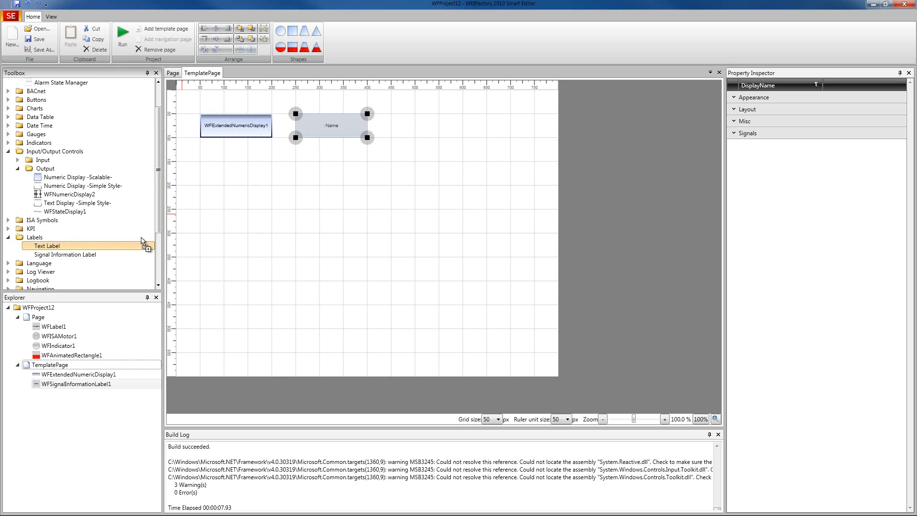
left_click(414, 123)
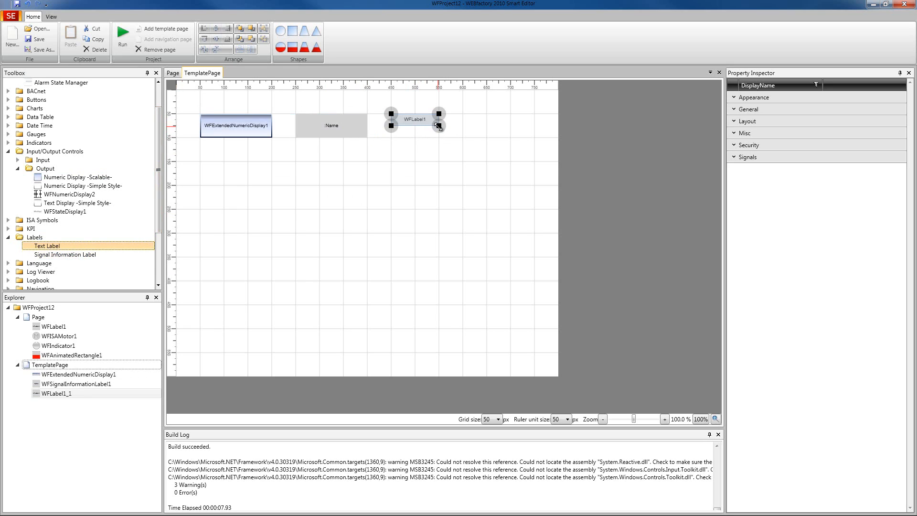
left_click_drag(437, 126, 463, 137)
left_click(486, 200)
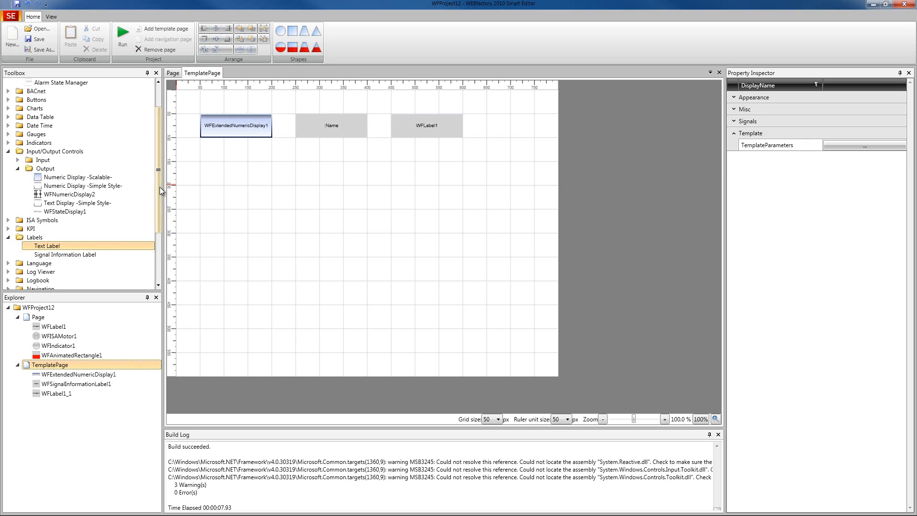
Place an Alarm Online-View below the row of controls on TemplatePage, sized about 700 by 400 px.
left_click_drag(160, 187, 159, 166)
left_click(52, 101)
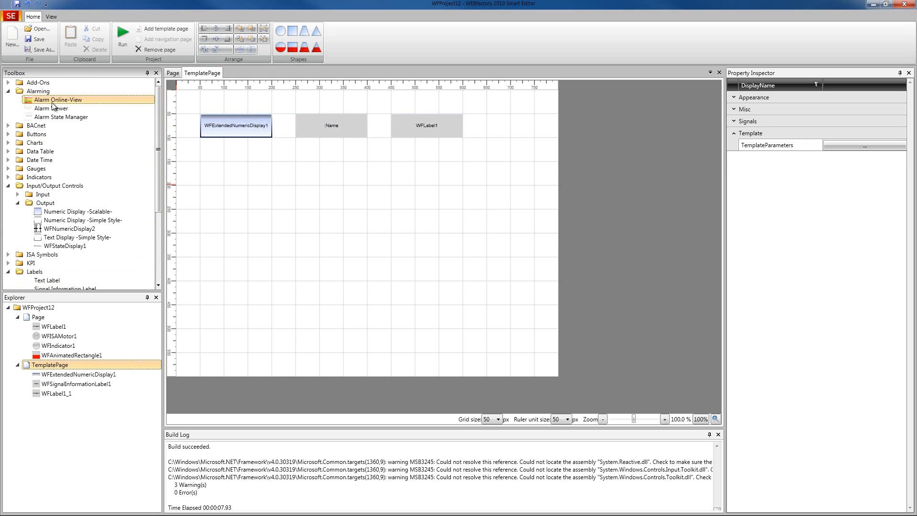
left_click(295, 182)
left_click_drag(295, 182, 286, 193)
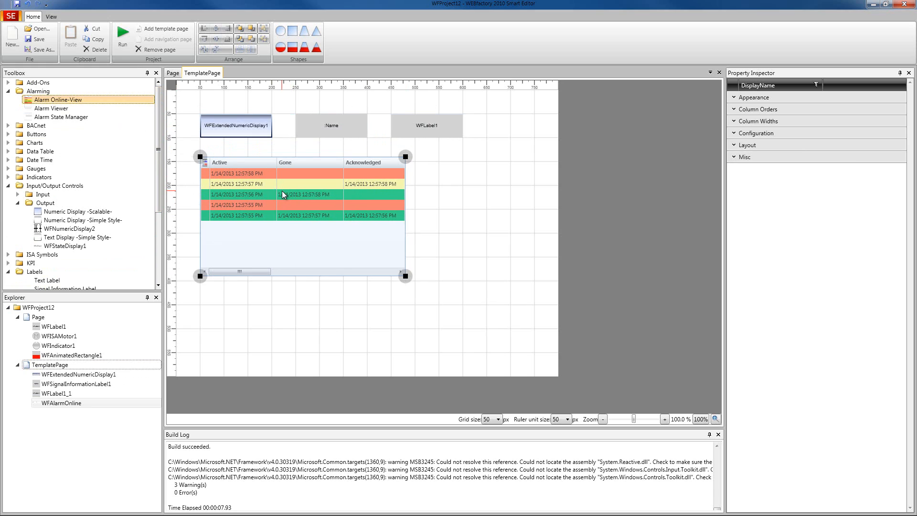
left_click_drag(407, 279, 534, 352)
Widen the numeric display, signal information label and text label to about 200 px each, spacing them evenly above the alarm view.
left_click_drag(448, 133, 520, 134)
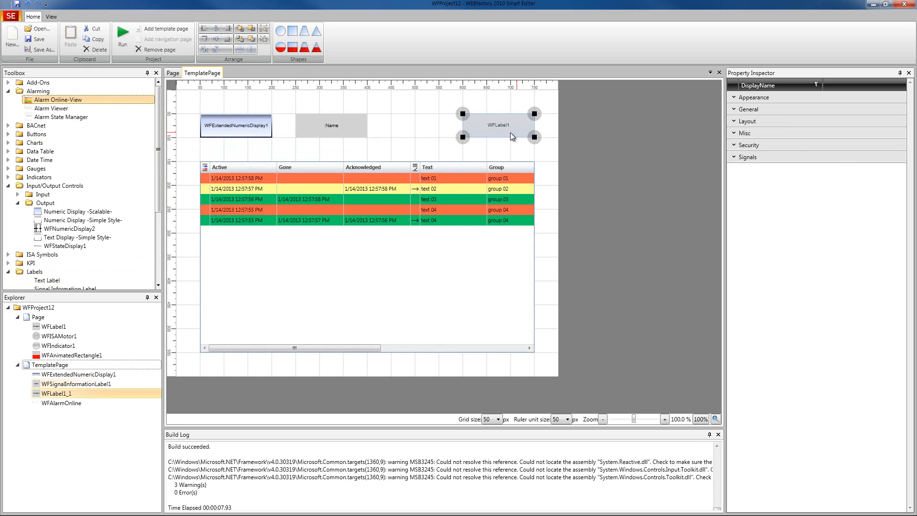
left_click_drag(360, 131, 418, 139)
left_click(435, 123)
left_click(265, 127)
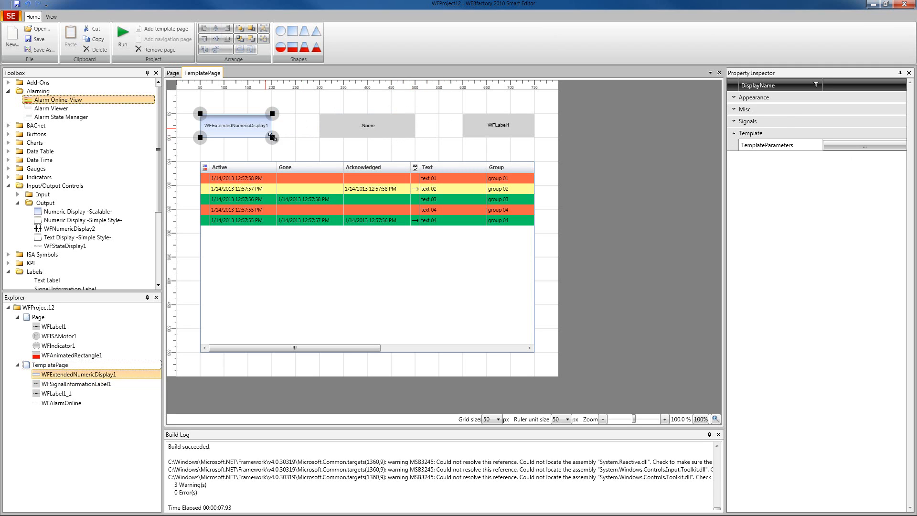
left_click_drag(272, 138, 295, 137)
left_click_drag(482, 125, 458, 126)
left_click_drag(511, 138, 535, 138)
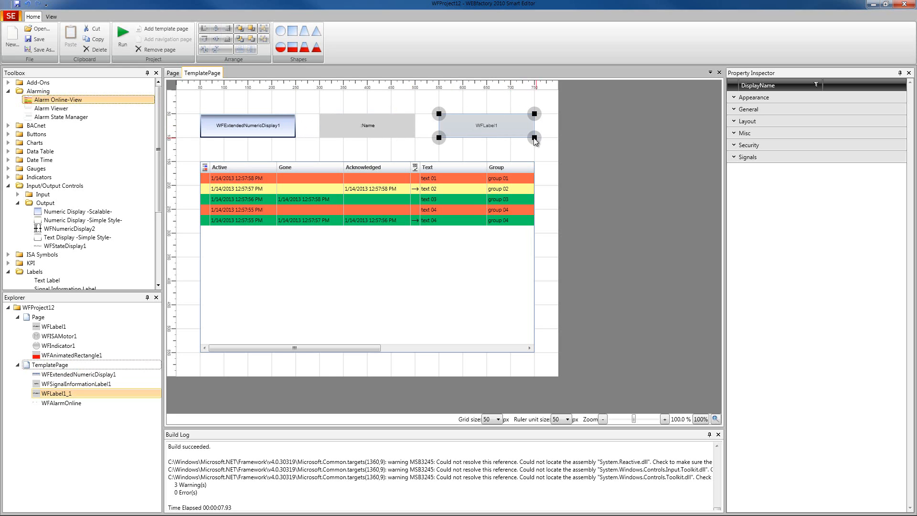
Assign the signal parameter SignalParameter as the signal name of both the numeric display and the signal information label.
left_click(360, 105)
left_click(254, 122)
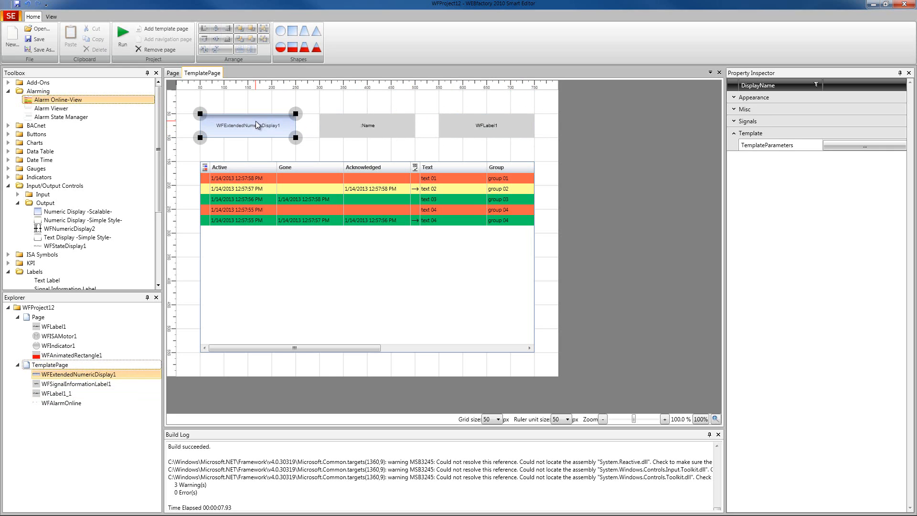
left_click(358, 133, "ctrl")
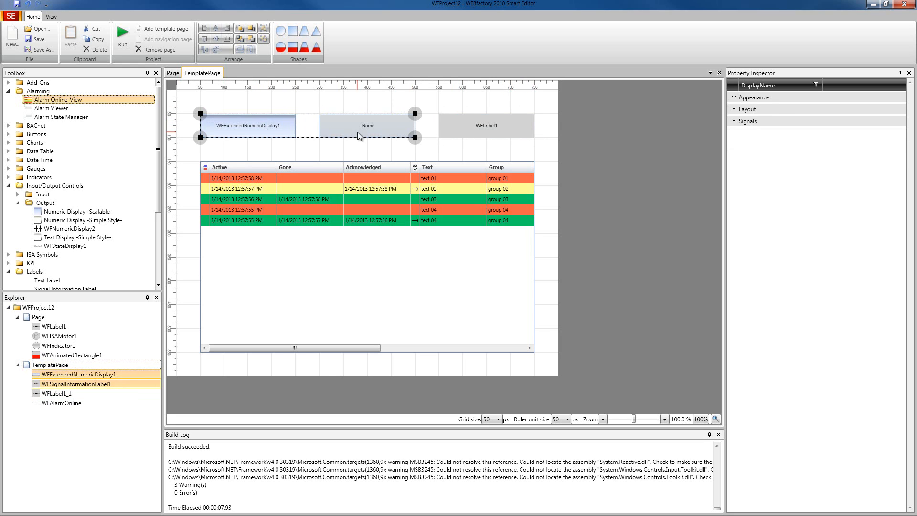
left_click(745, 123)
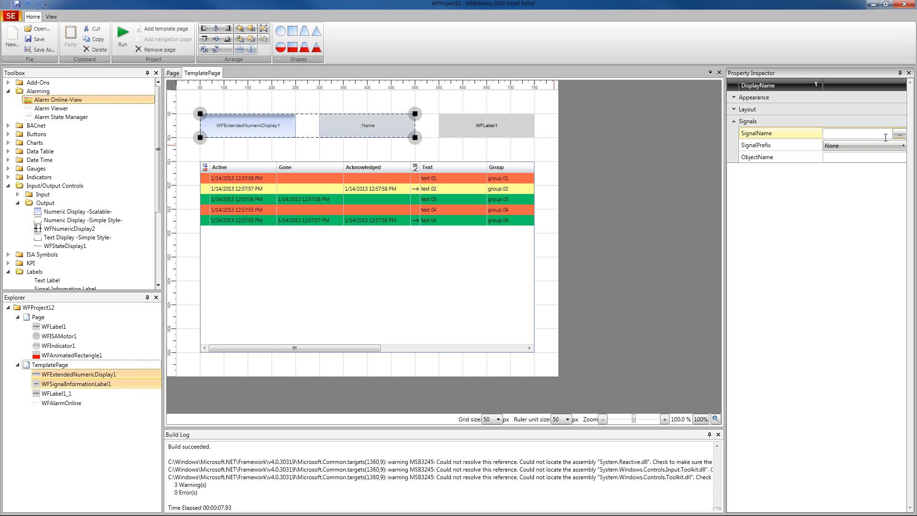
left_click(900, 135)
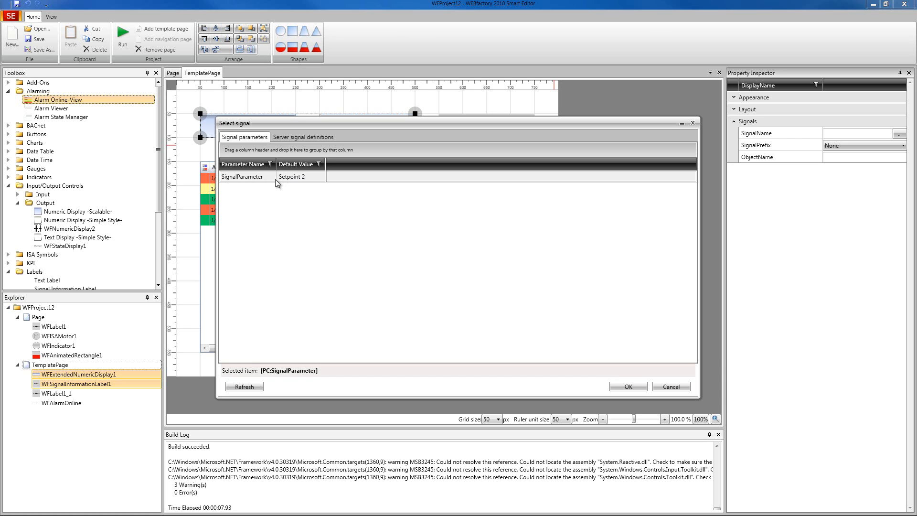
left_click(628, 386)
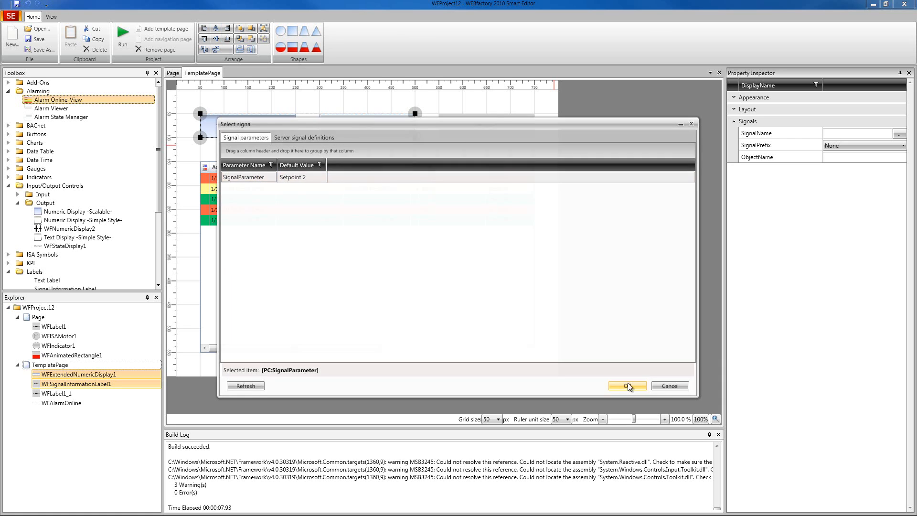
Set the symbolic text of TemplatePage's text label to the symbolic text parameter SymbolicParameter.
left_click(491, 120)
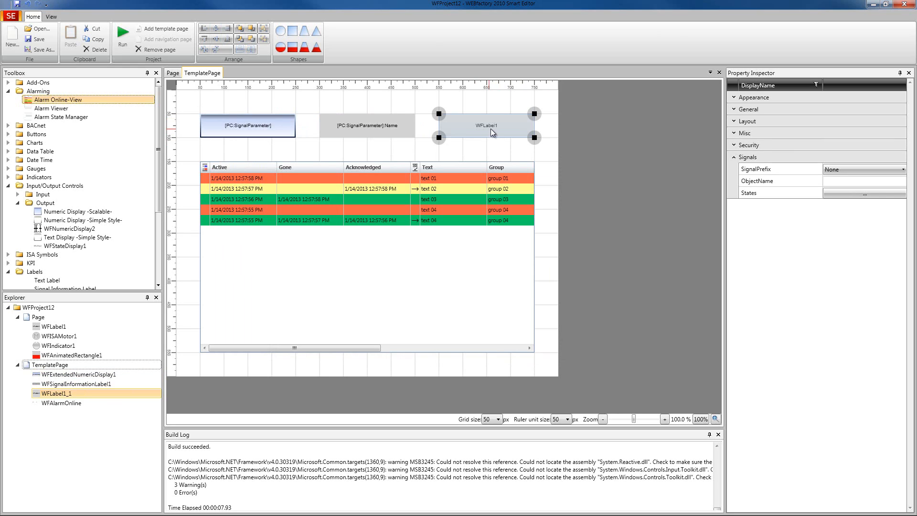
left_click(749, 111)
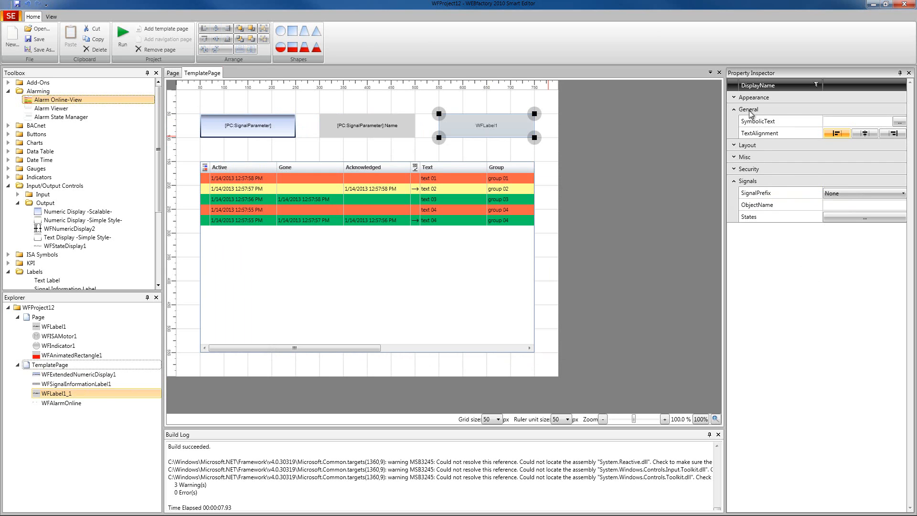
left_click(900, 123)
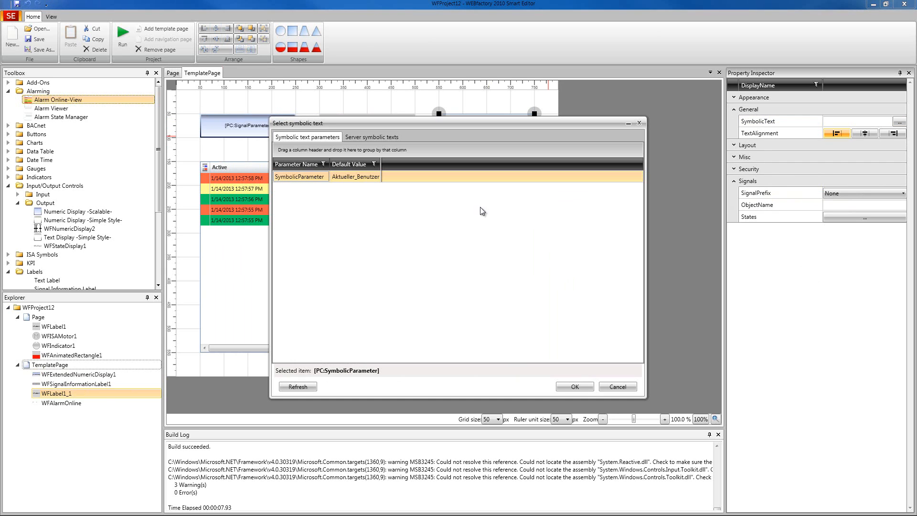
left_click(575, 388)
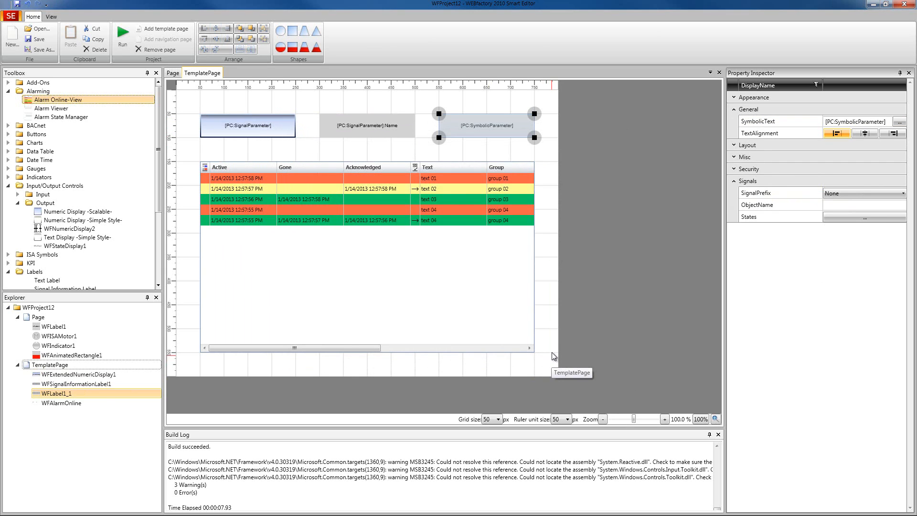
Add an alarm group filter to the alarm view with its group name set to the parameter AlarmGoupParameter.
left_click(347, 260)
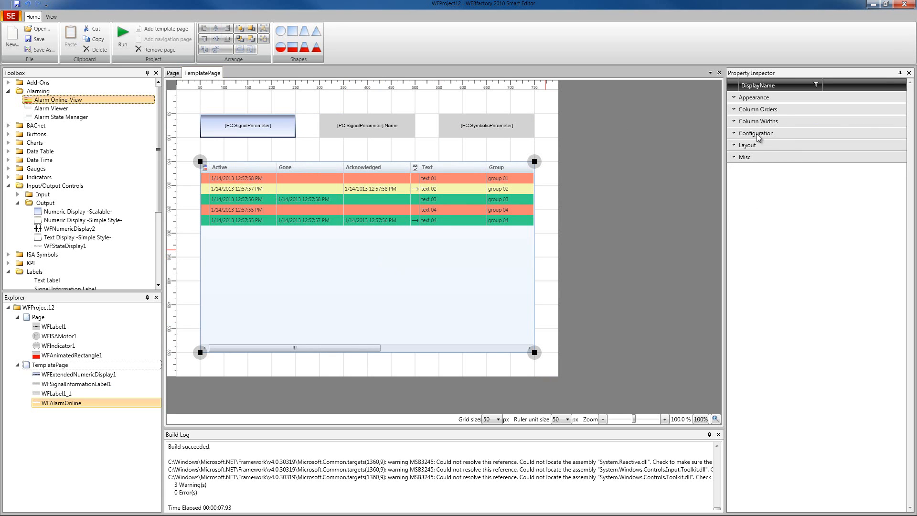
left_click(757, 134)
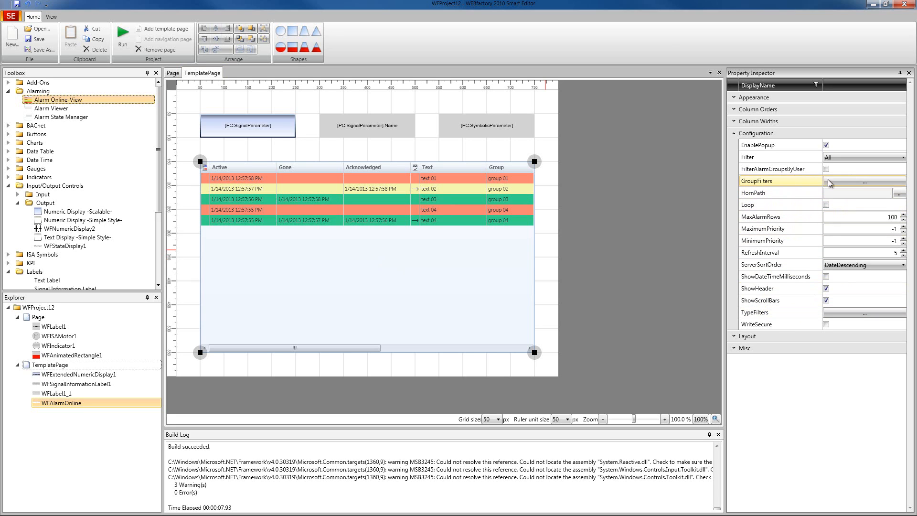
left_click(855, 183)
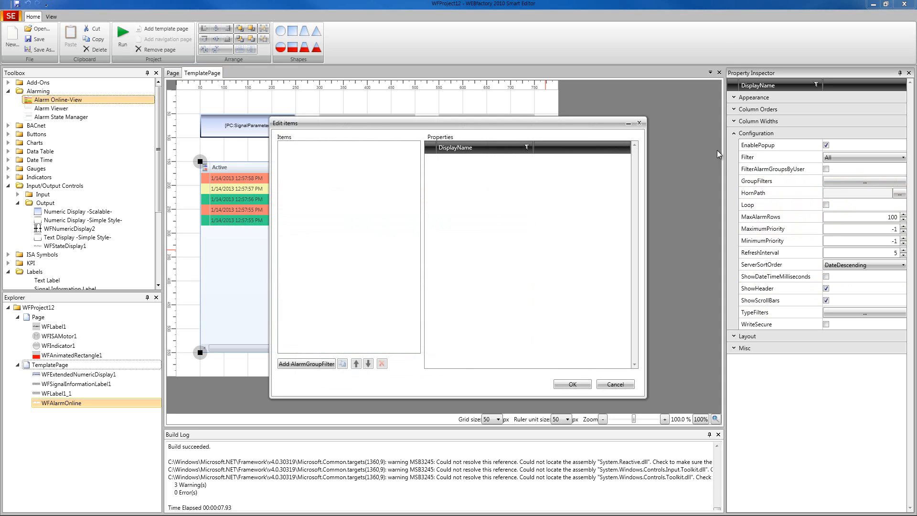
left_click_drag(394, 125, 403, 122)
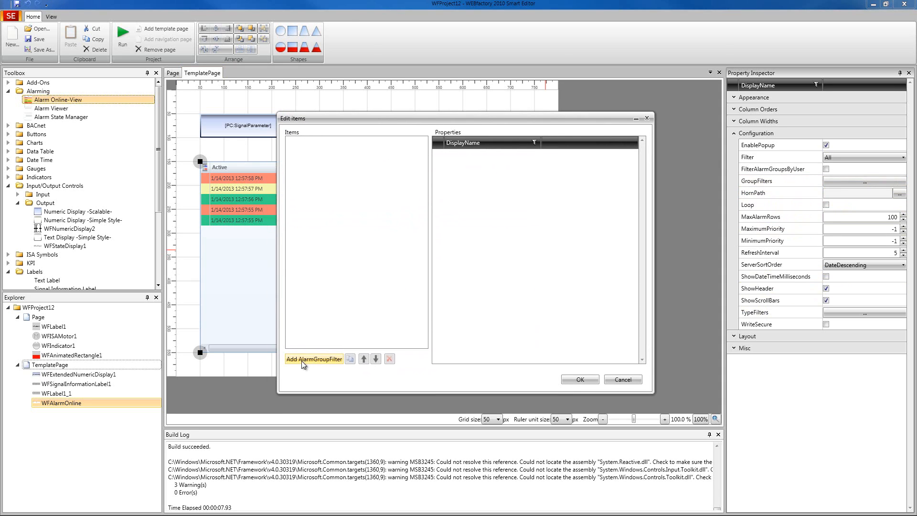
left_click(323, 359)
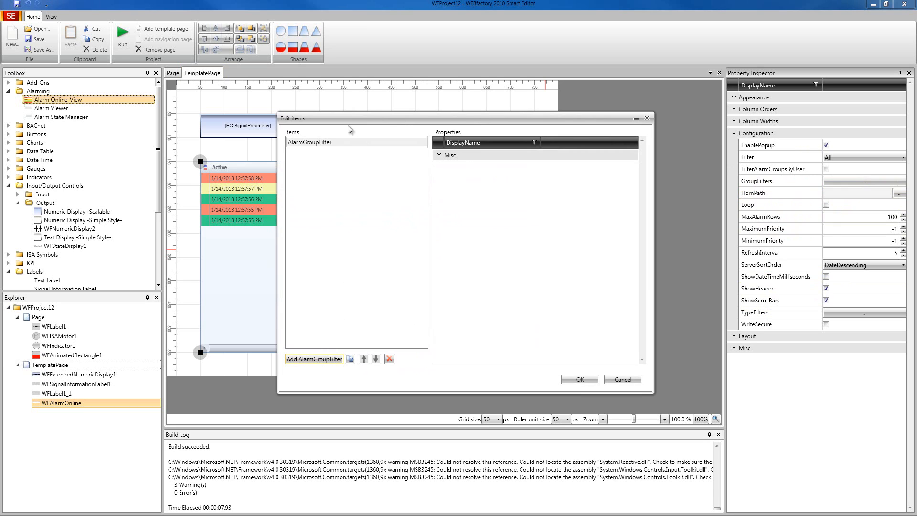
left_click(439, 156)
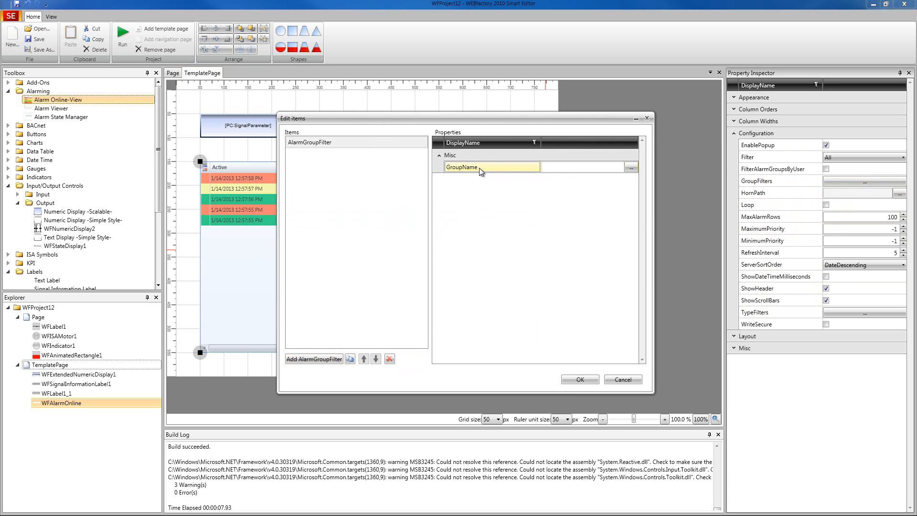
left_click(629, 166)
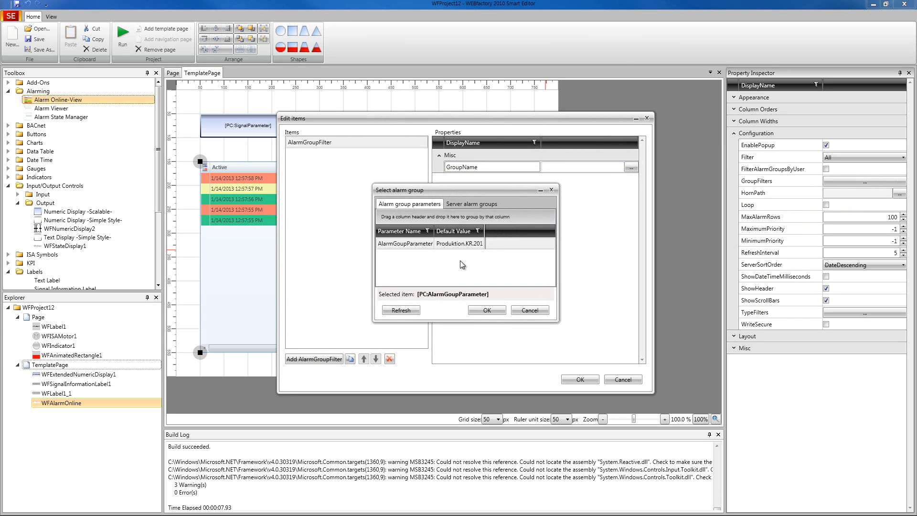
left_click(416, 243)
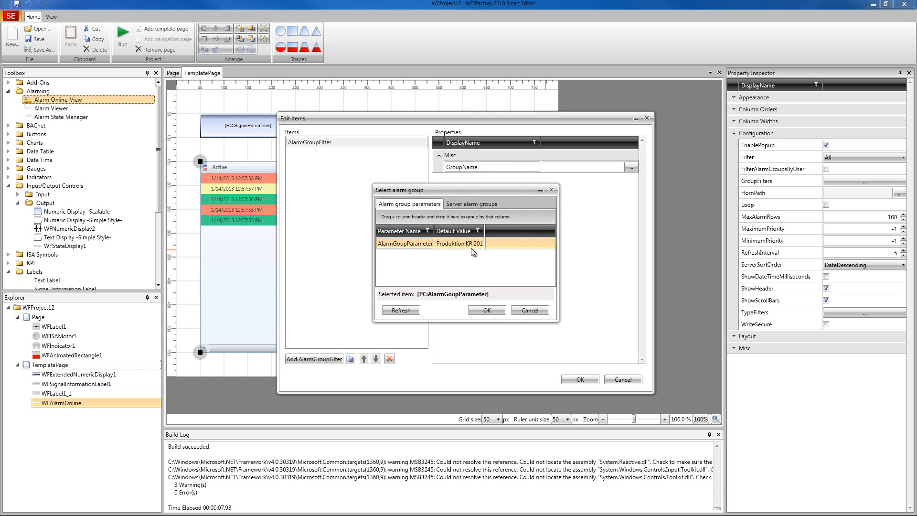
left_click(487, 310)
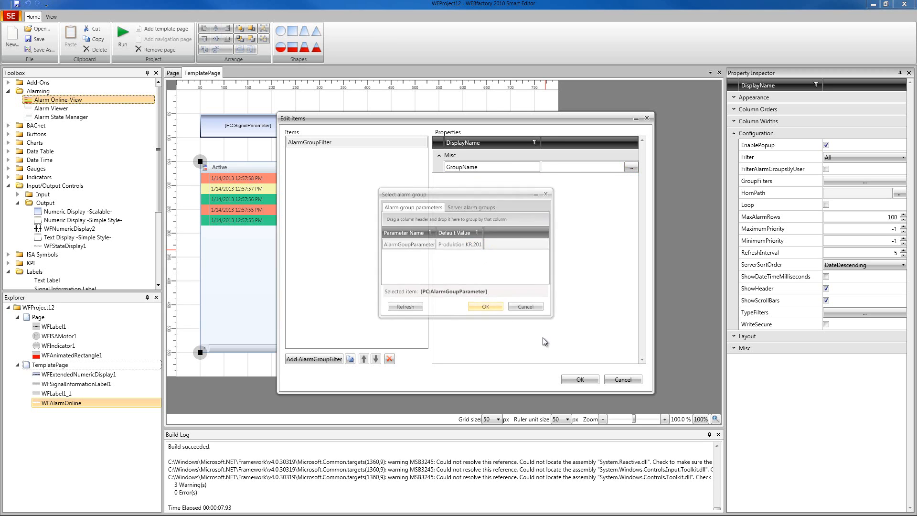
left_click(580, 379)
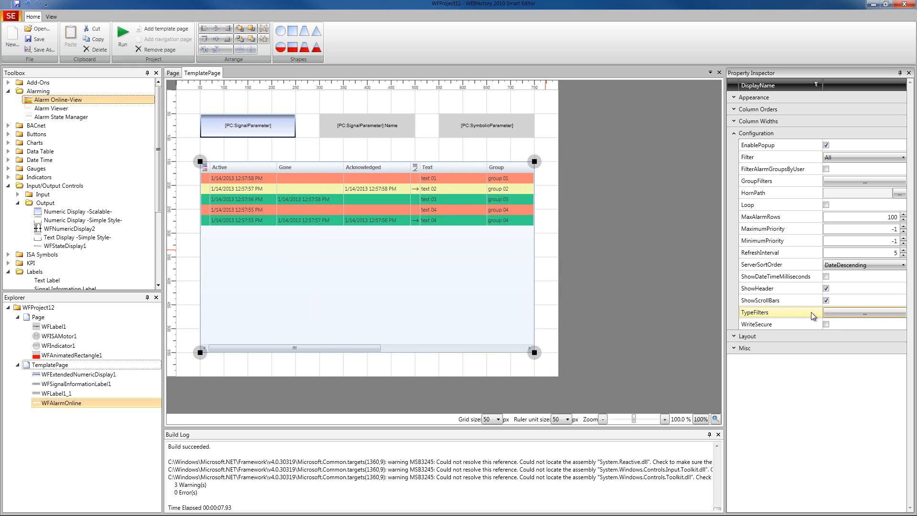
Add an alarm type filter to the alarm view with its type name set to the parameter AlarmTypeParameter.
left_click(845, 313)
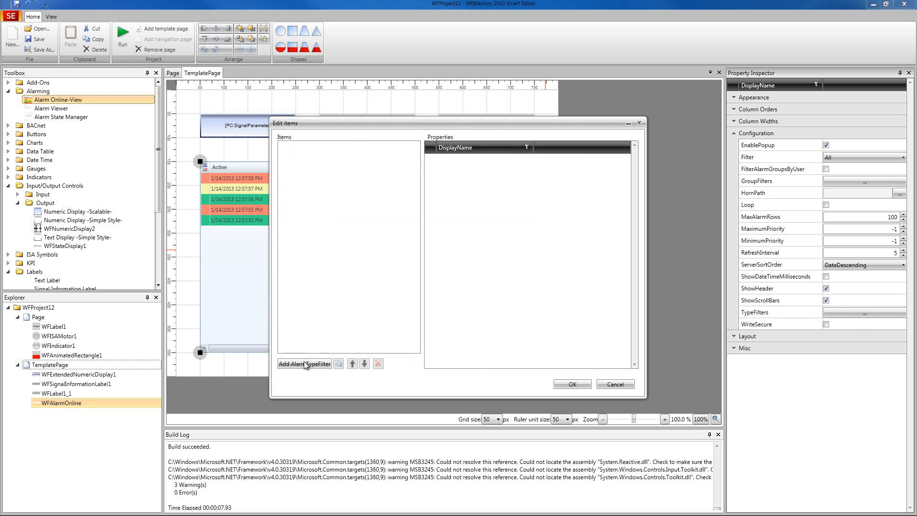
left_click(308, 364)
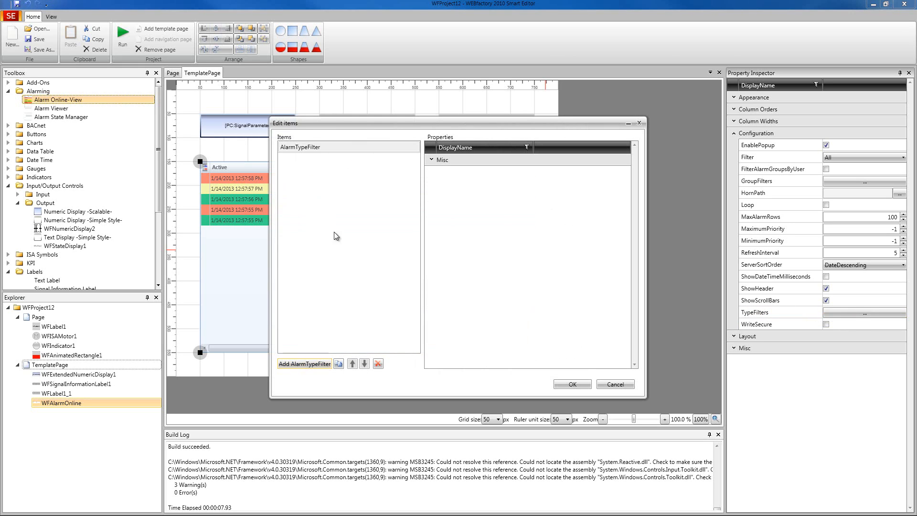
left_click(443, 160)
left_click(624, 172)
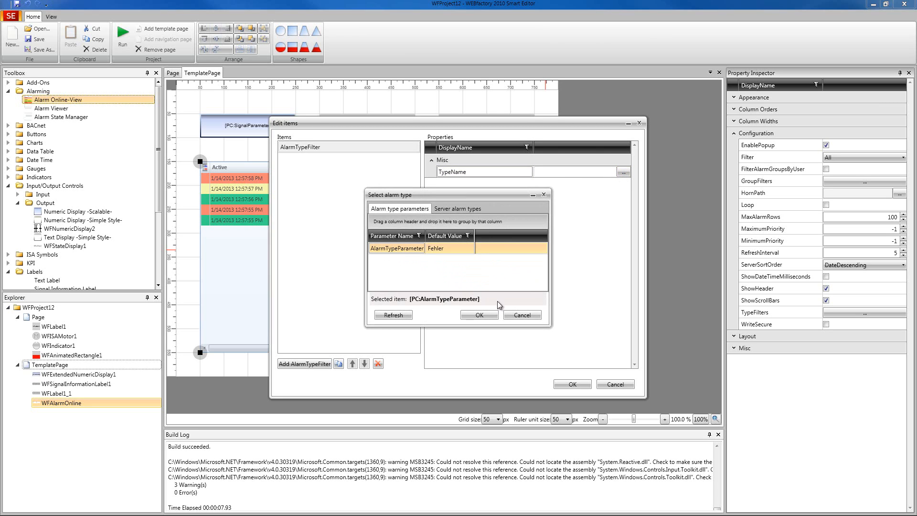
left_click(480, 315)
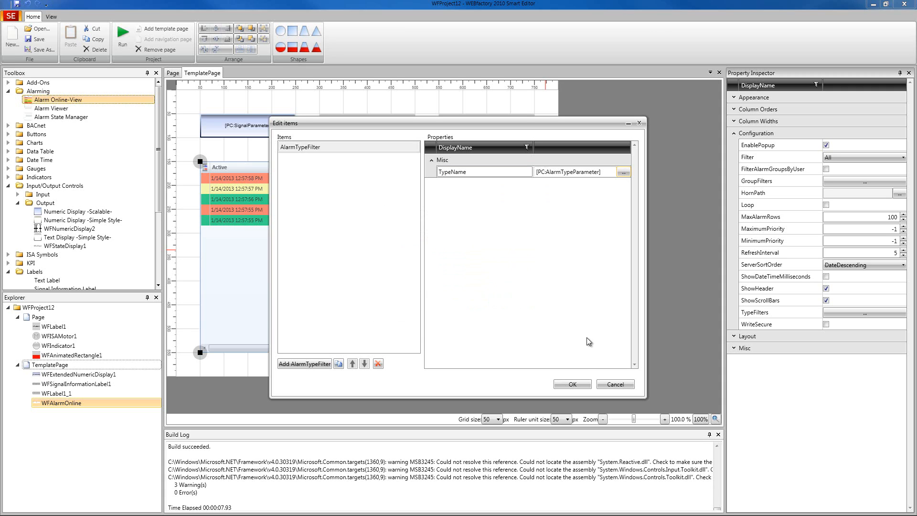
left_click(577, 384)
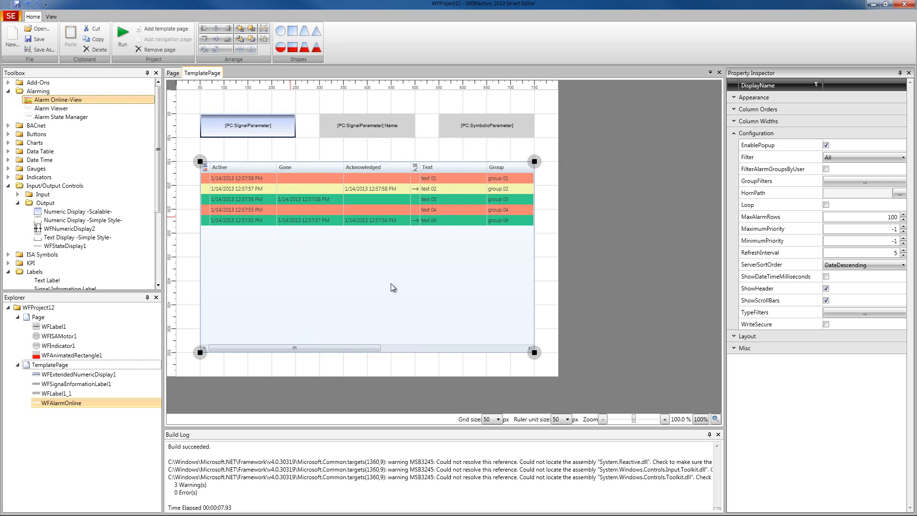
Review the template parameter values of the label WFLabel1 on Page and accept them.
left_click(174, 74)
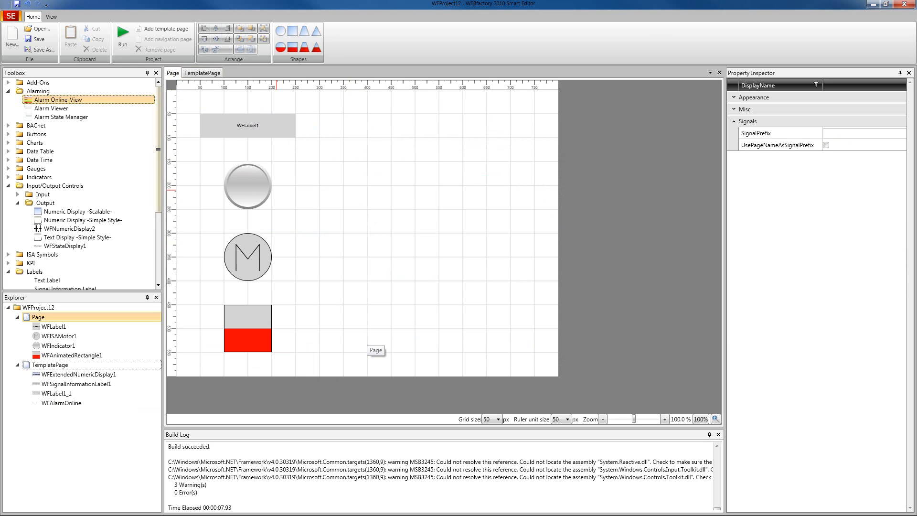
left_click(276, 128)
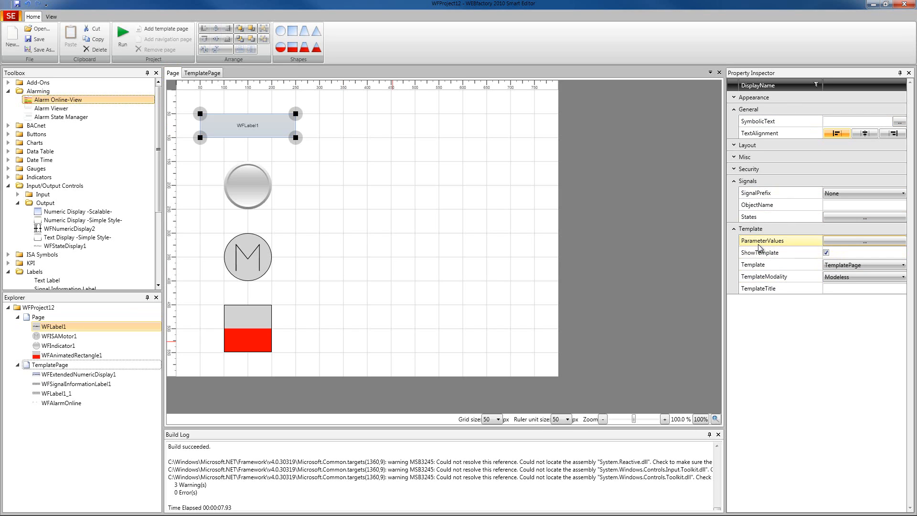
left_click(857, 243)
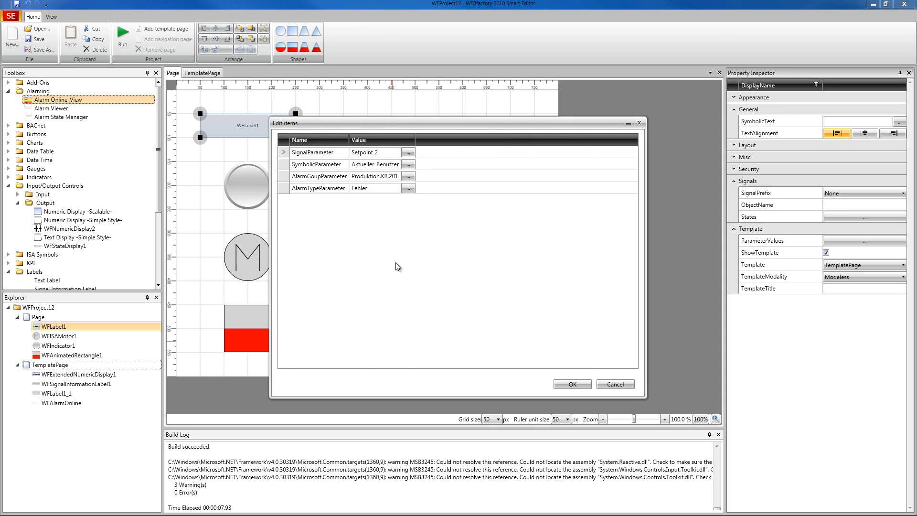
left_click_drag(407, 120, 446, 118)
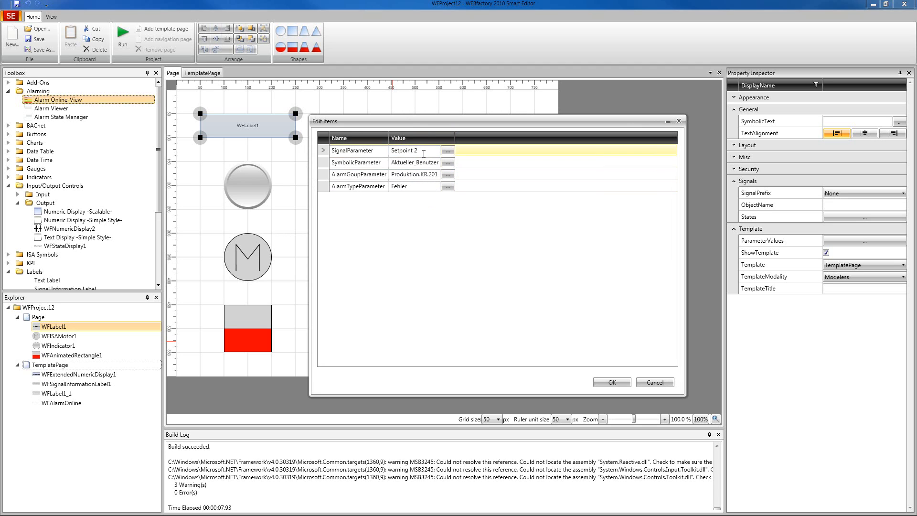
left_click(612, 383)
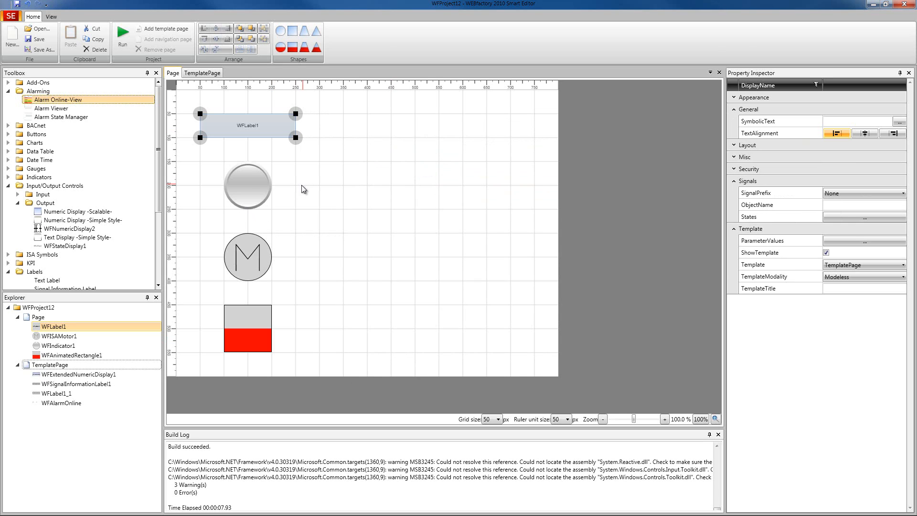
Enable ShowTemplate for the round indicator on Page, assign TemplatePage as its template and set the template modality to Modeless.
left_click(248, 185)
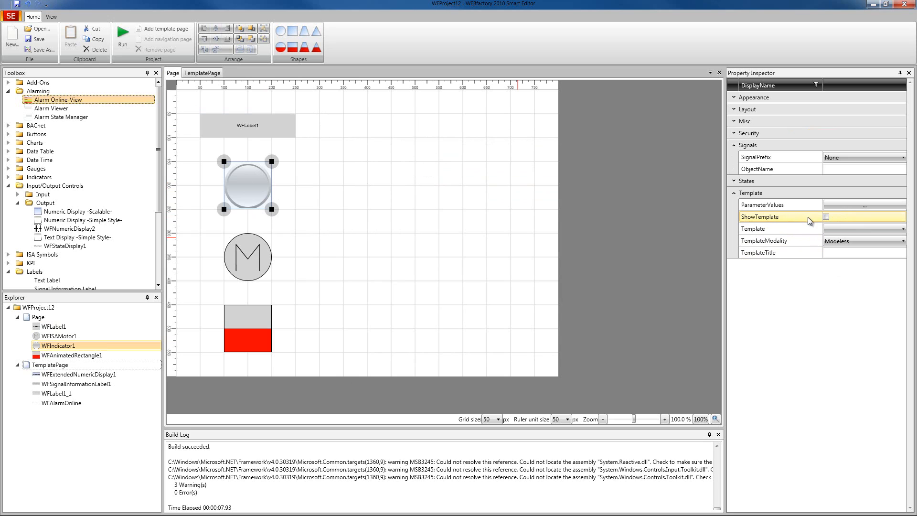
left_click(826, 216)
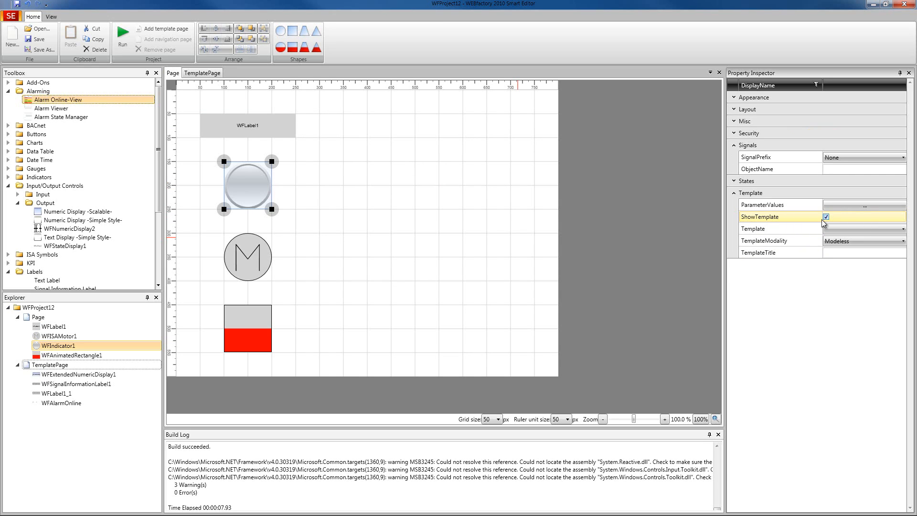
left_click(847, 230)
left_click(846, 239)
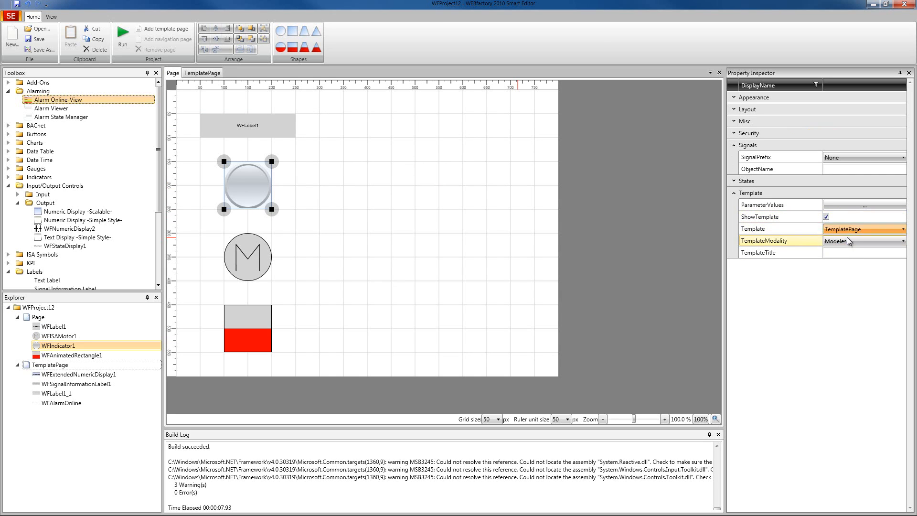
left_click(841, 242)
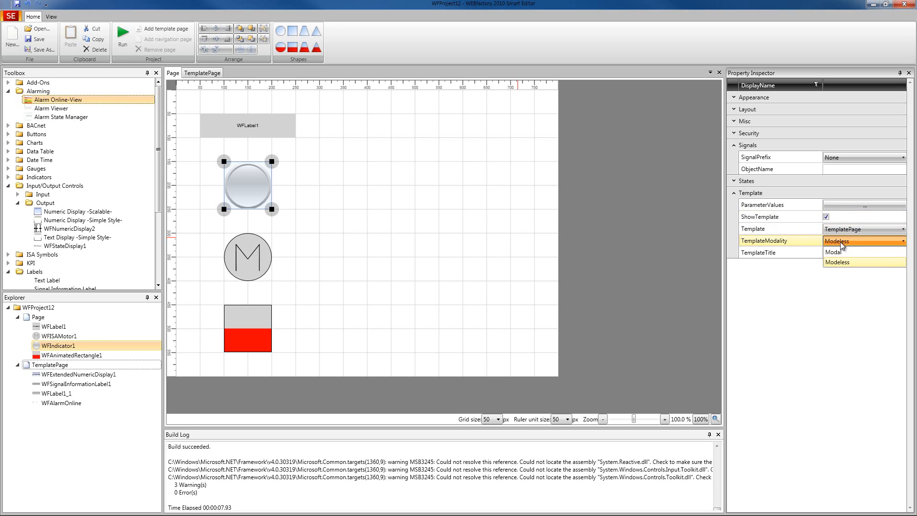
left_click(839, 262)
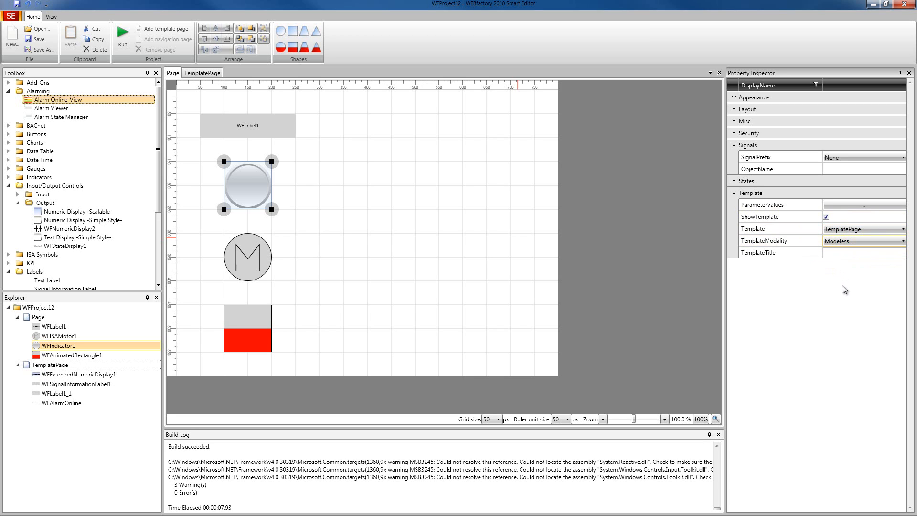
In the indicator's template parameter values, set SignalParameter to AlarmCount and SymbolicParameter to lbl_cooling.
left_click(849, 206)
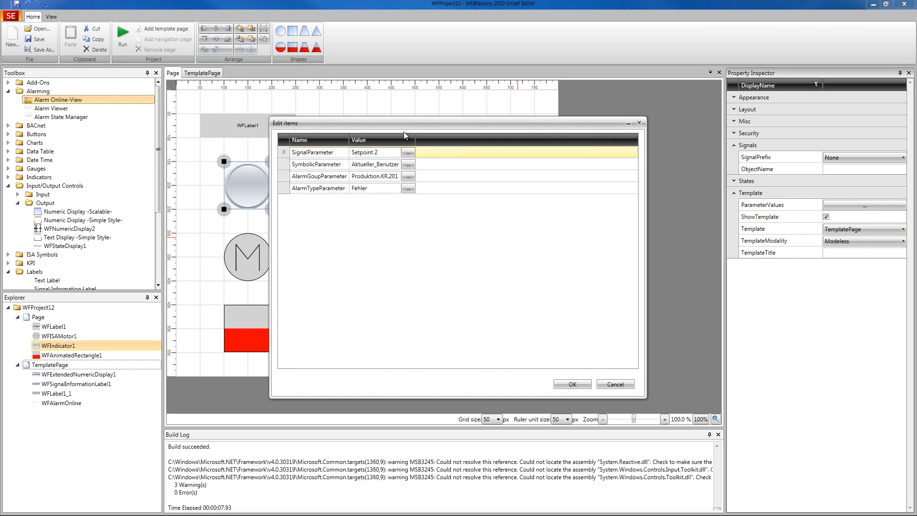
left_click_drag(402, 124, 437, 113)
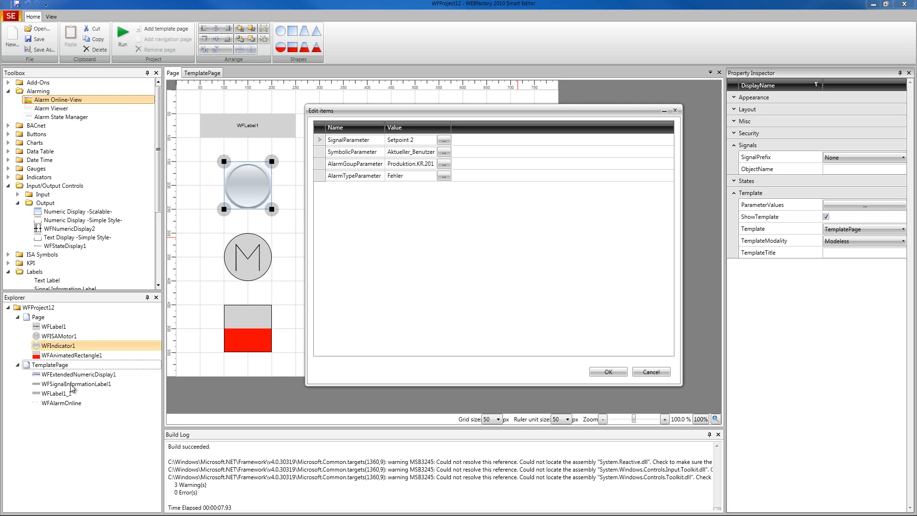
left_click(443, 141)
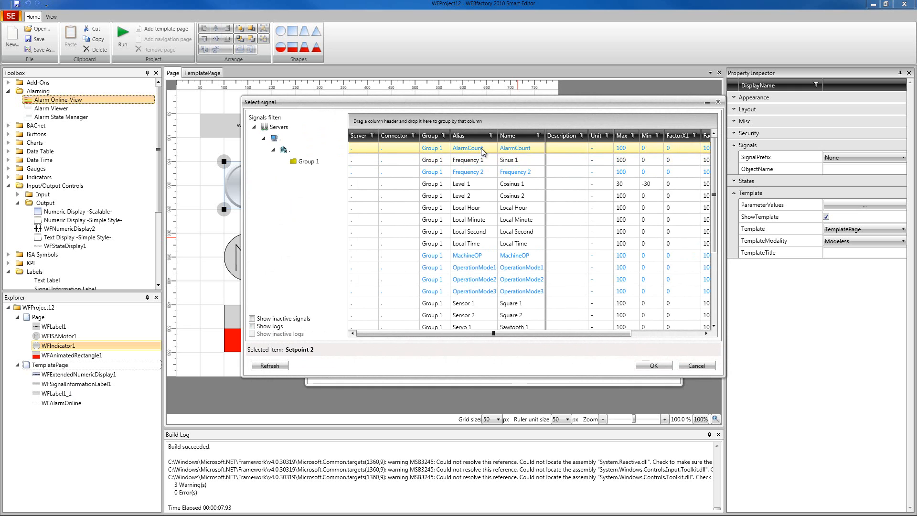
double_click(484, 154)
left_click(447, 154)
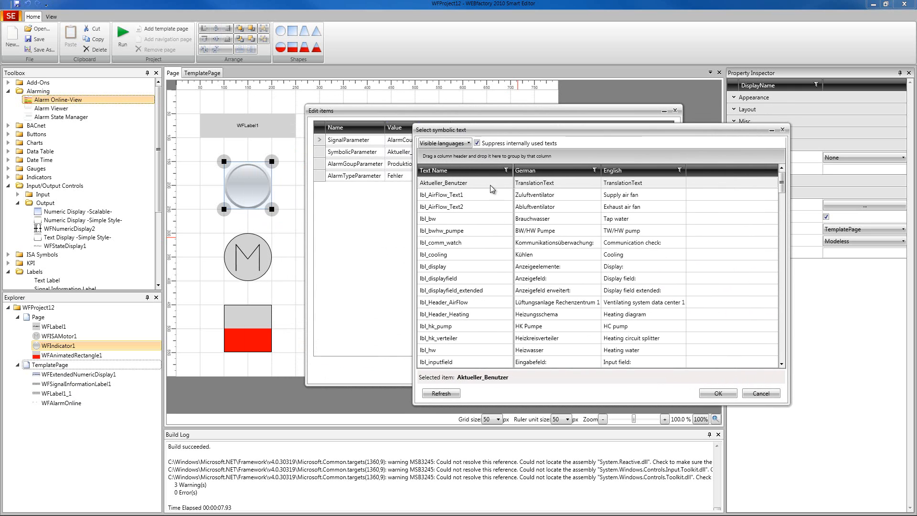
double_click(556, 254)
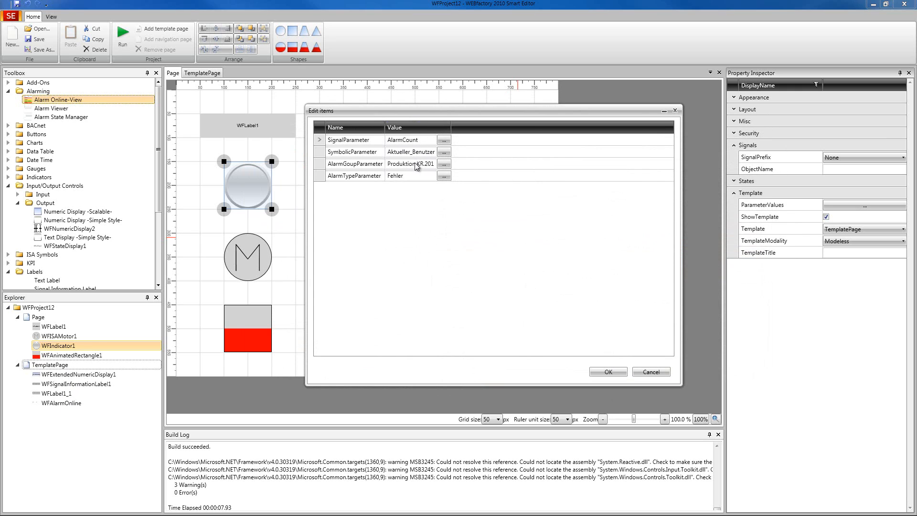
Set the indicator's AlarmGoupParameter to Produktion.KR.202 and AlarmTypeParameter to Fehler.Kritisch, and accept the parameter values.
left_click(447, 166)
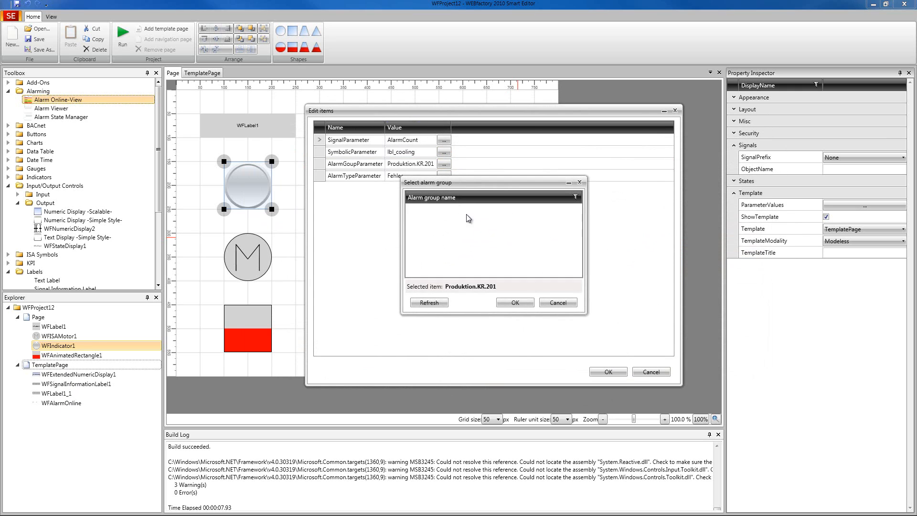
left_click(441, 222)
double_click(440, 222)
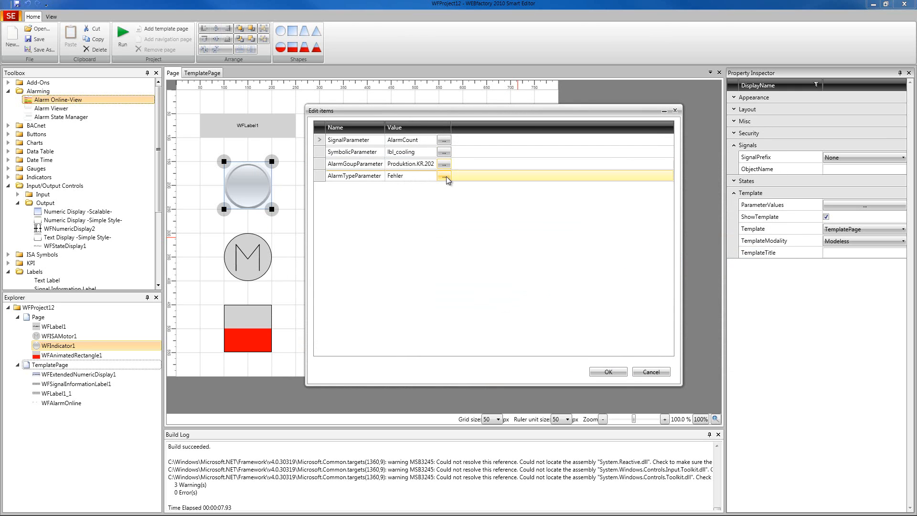
left_click(445, 178)
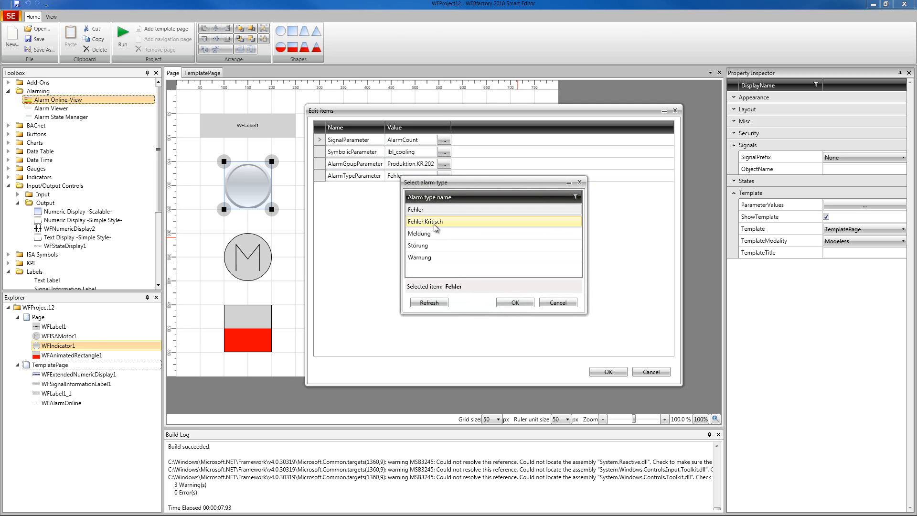
left_click(435, 222)
double_click(434, 222)
left_click(608, 372)
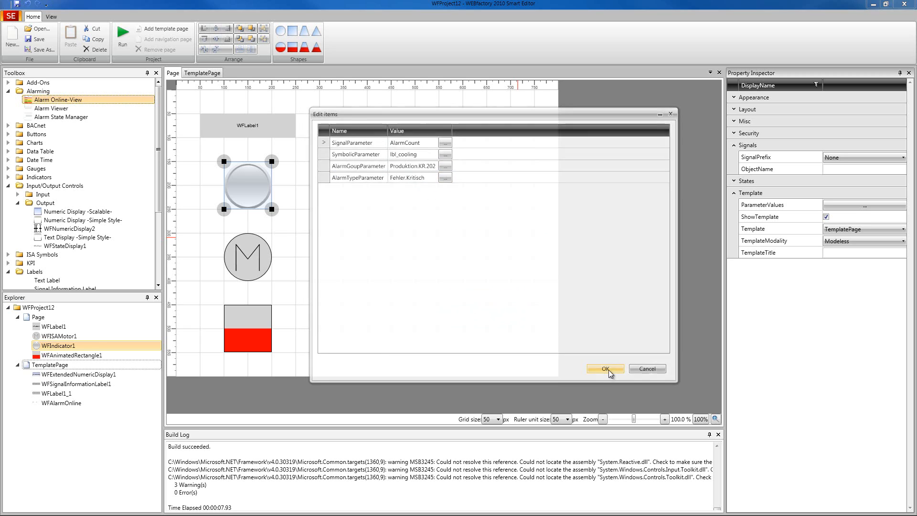
Enable ShowTemplate for the motor symbol on Page, assign TemplatePage as its template and set the template modality to Modeless.
left_click(262, 265)
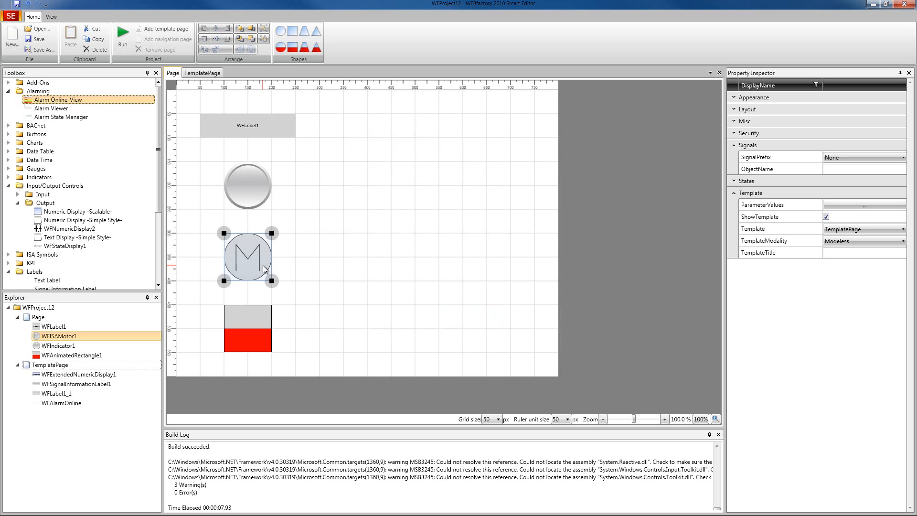
left_click(826, 218)
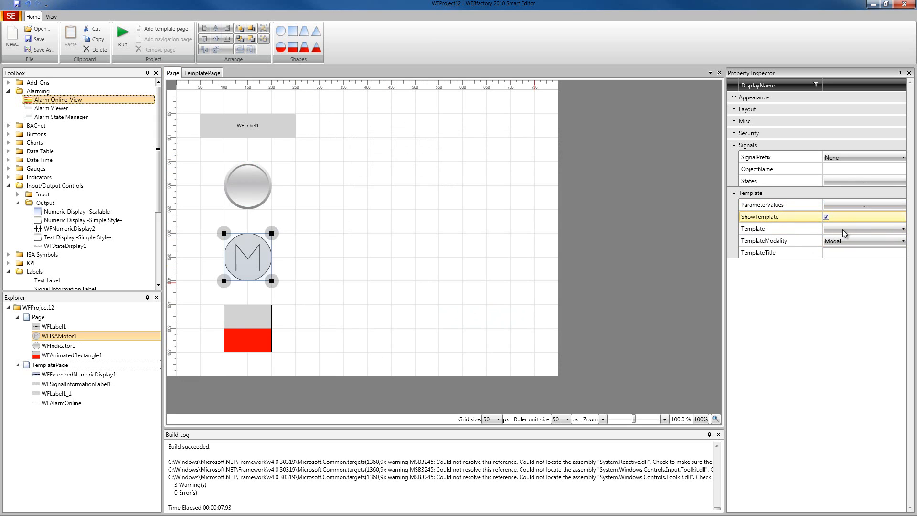
left_click(846, 228)
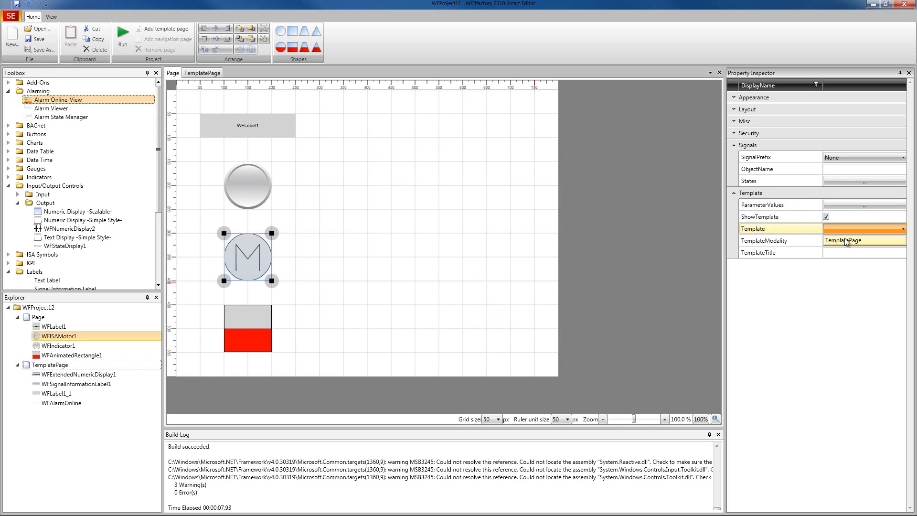
left_click(846, 241)
left_click(846, 241)
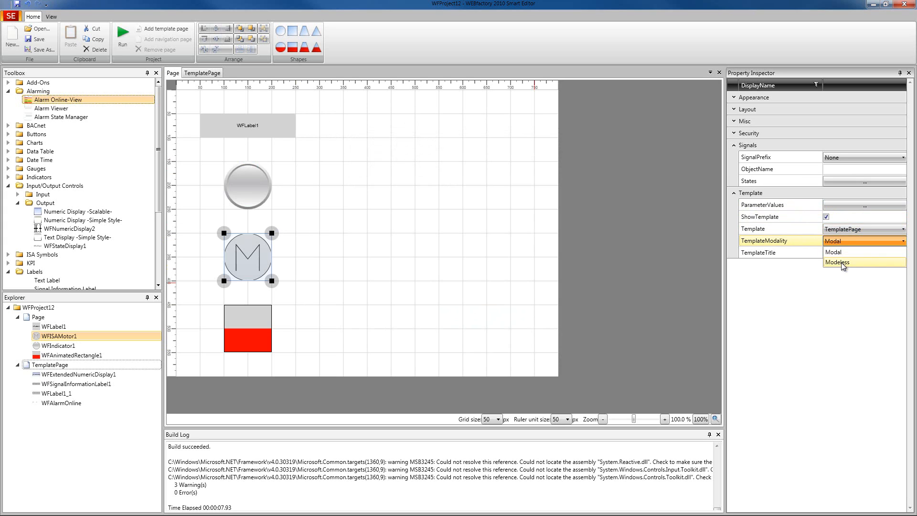
left_click(844, 261)
Review the template settings of the motor symbol and the animated rectangle on Page, and view TemplatePage.
left_click(248, 335)
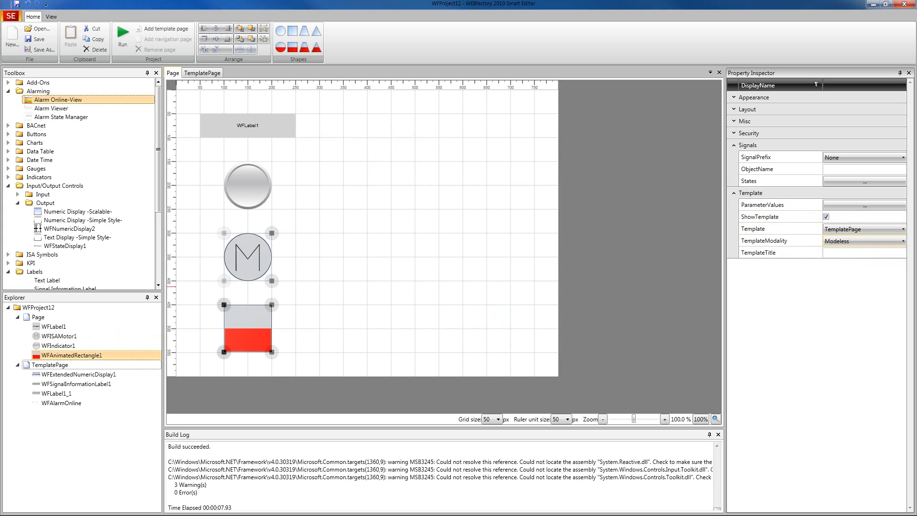
left_click(263, 259)
left_click(261, 323)
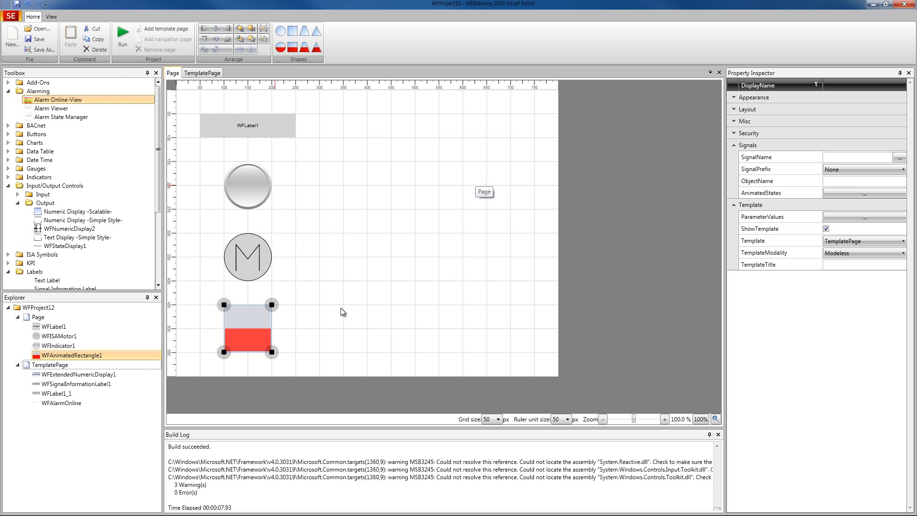
left_click(202, 73)
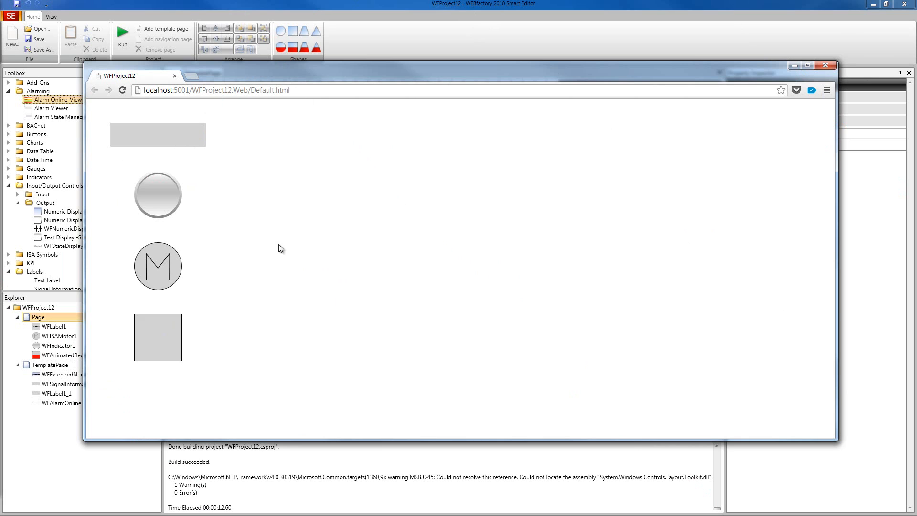
In the running project in the browser, open the label's template window, check its signal, text and alarm list, and close it.
left_click(161, 137)
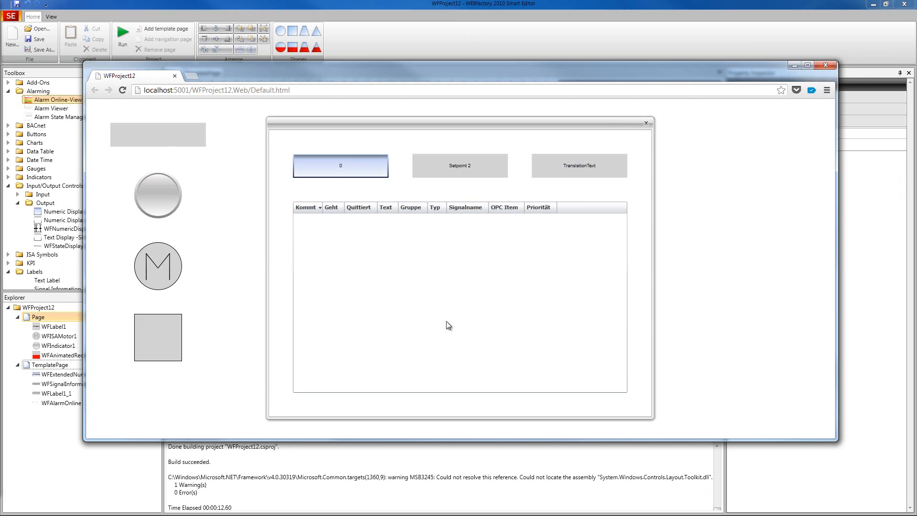
left_click_drag(443, 127, 451, 123)
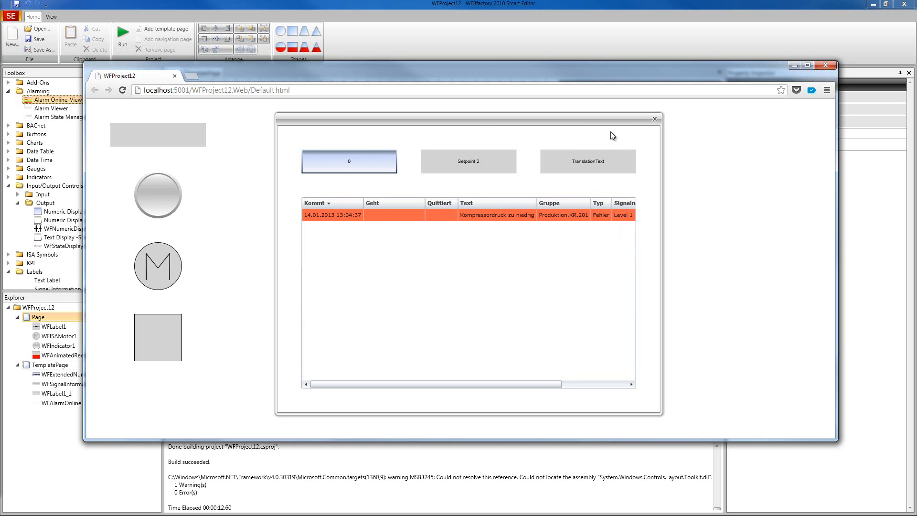
left_click_drag(580, 121, 593, 117)
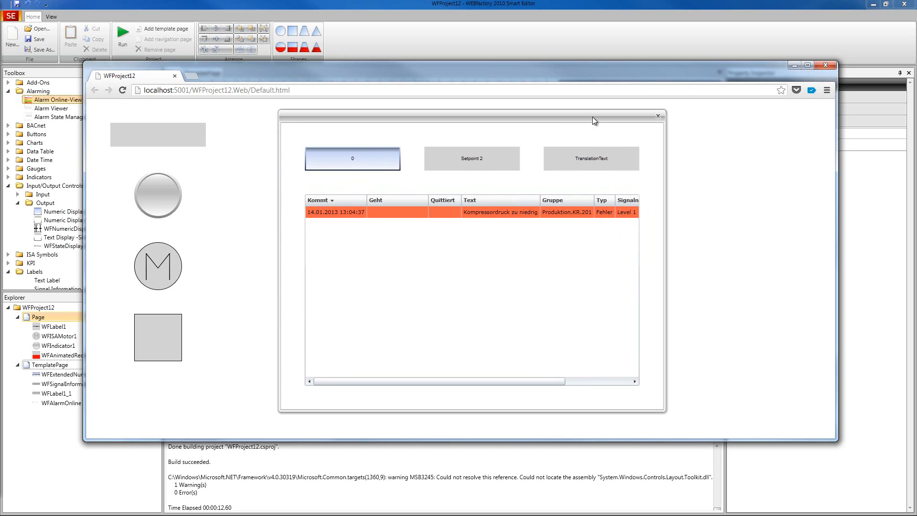
left_click(658, 117)
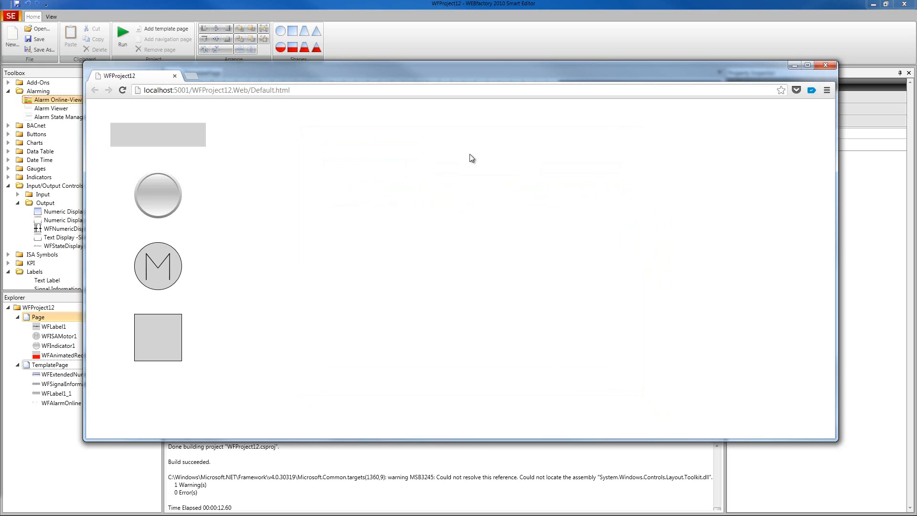
Open the template windows of the indicator and the motor symbol one after the other, check their parameter-driven content and close each.
left_click(163, 204)
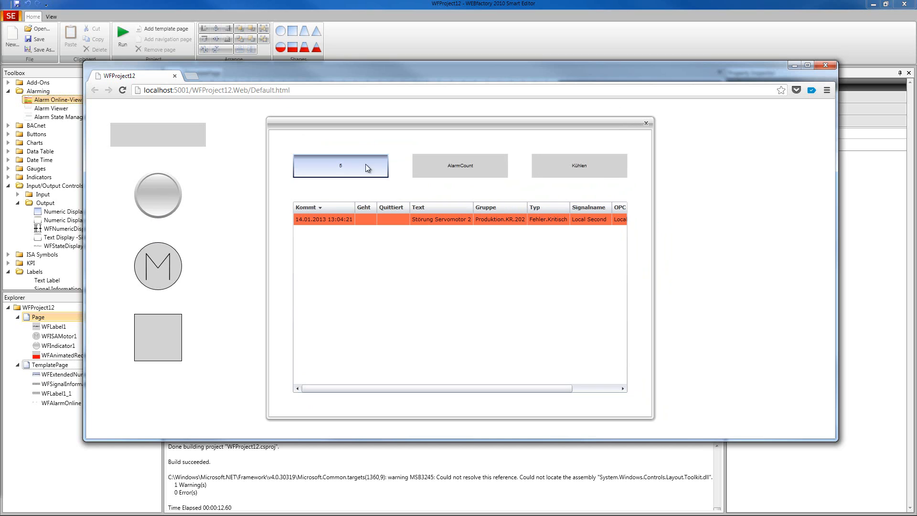
left_click_drag(376, 125, 392, 123)
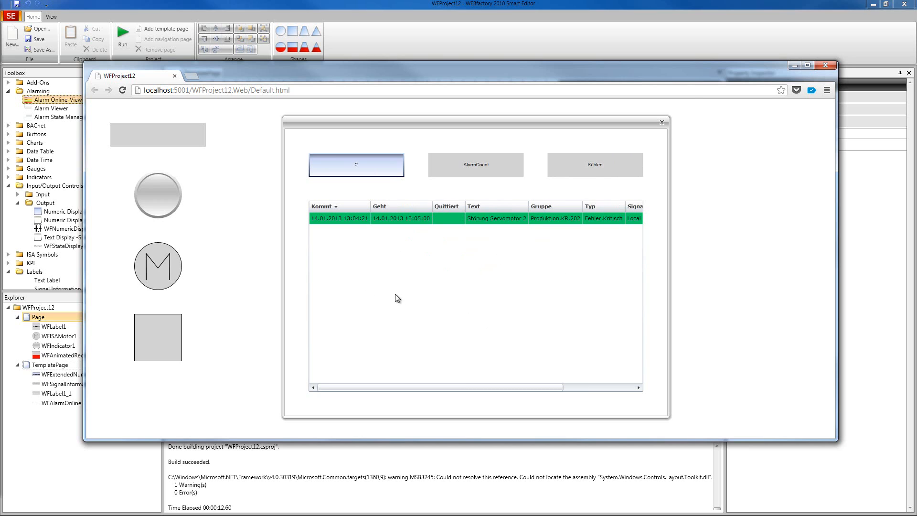
left_click(662, 122)
left_click(171, 272)
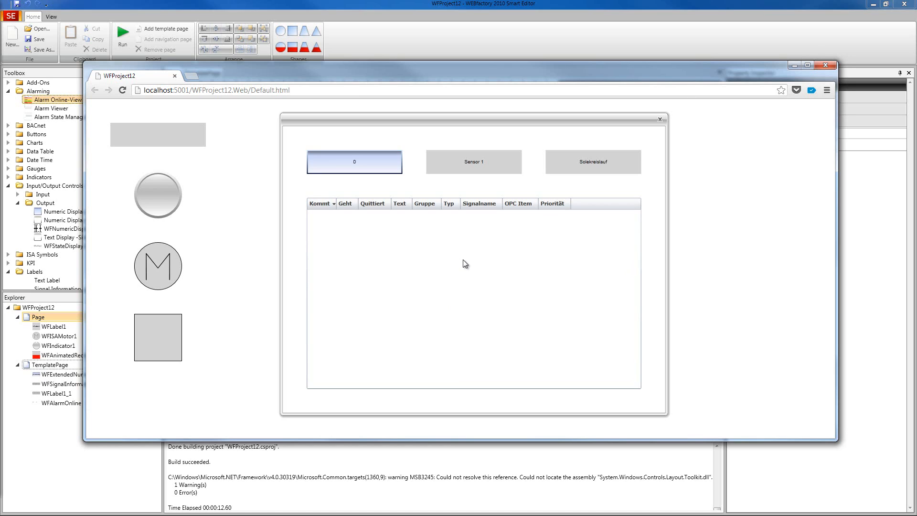
left_click(659, 119)
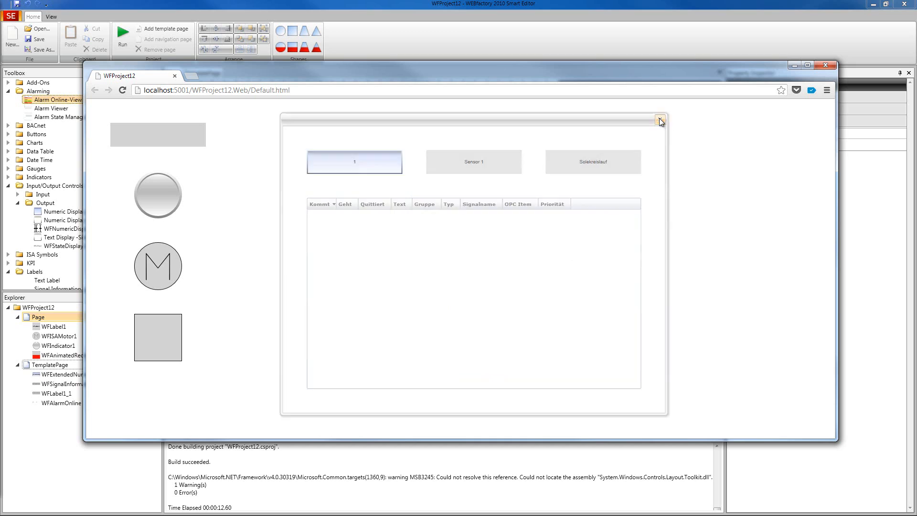
Open the rectangle's template window, check its signal, text and alarm entry, close it and return to the Smart Editor.
left_click(168, 341)
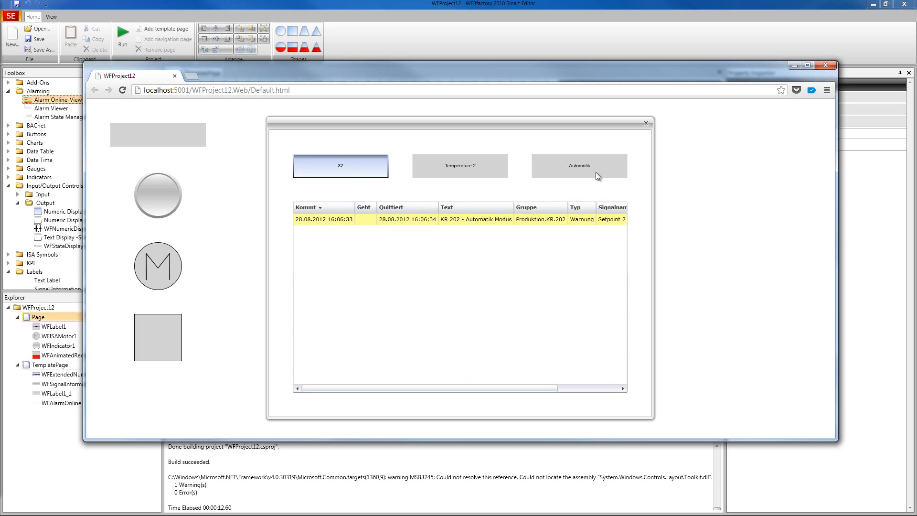
left_click(426, 222)
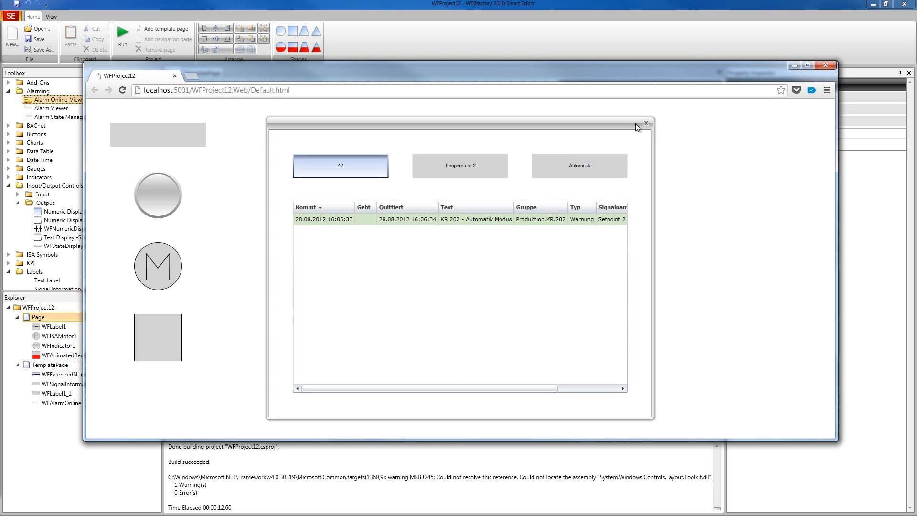
left_click_drag(610, 125, 656, 122)
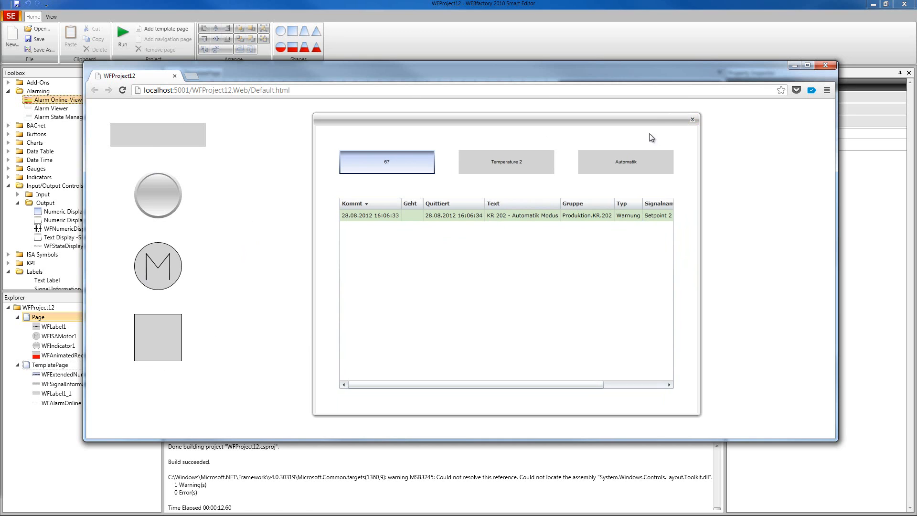
left_click(693, 119)
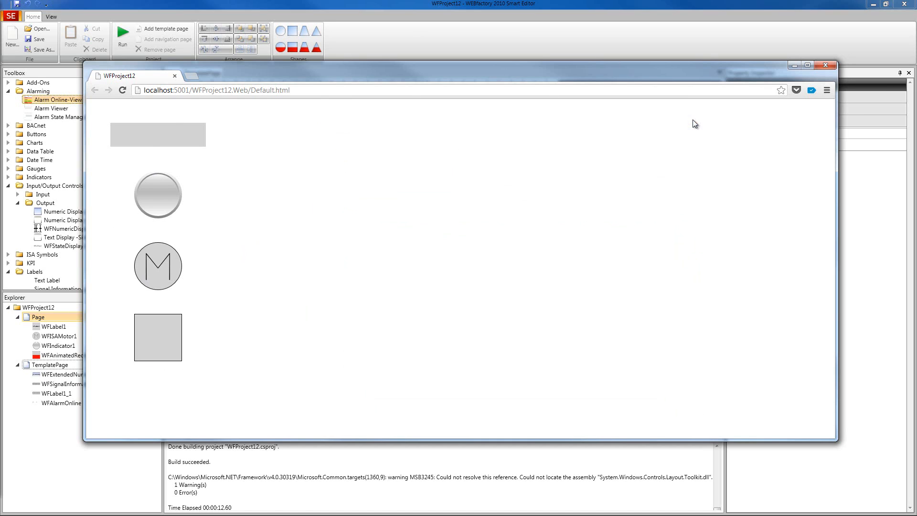
left_click(655, 45)
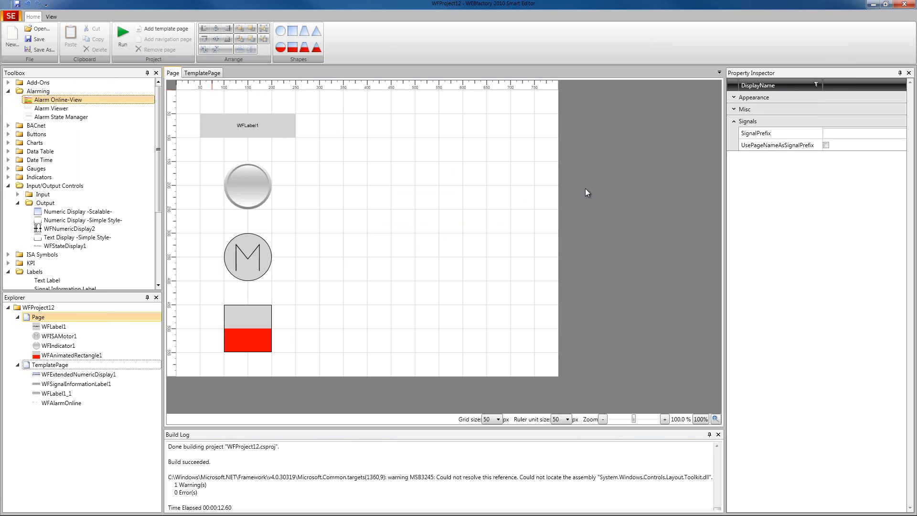